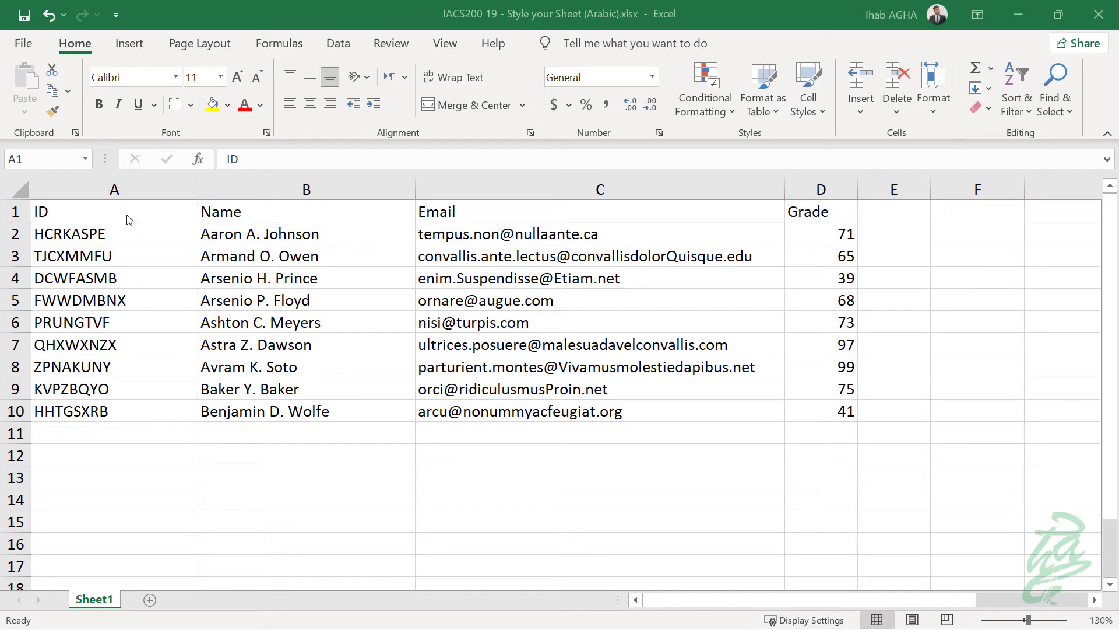
{"action": "left_click_drag", "start_coordinate": [129, 219], "coordinate": [829, 434]}
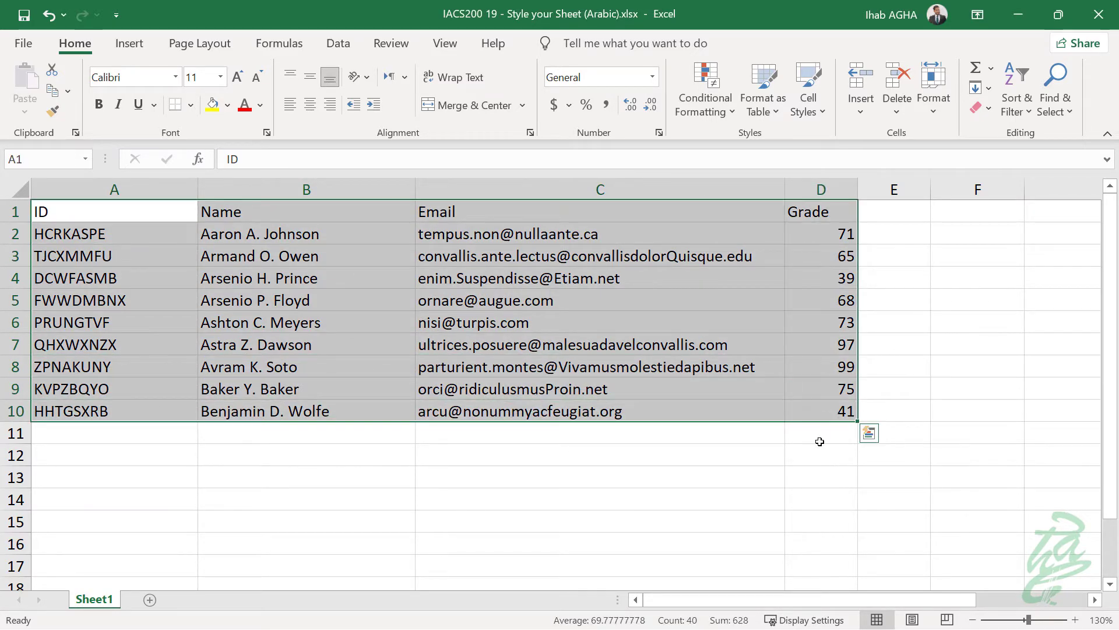
{"action": "left_click", "coordinate": [680, 459]}
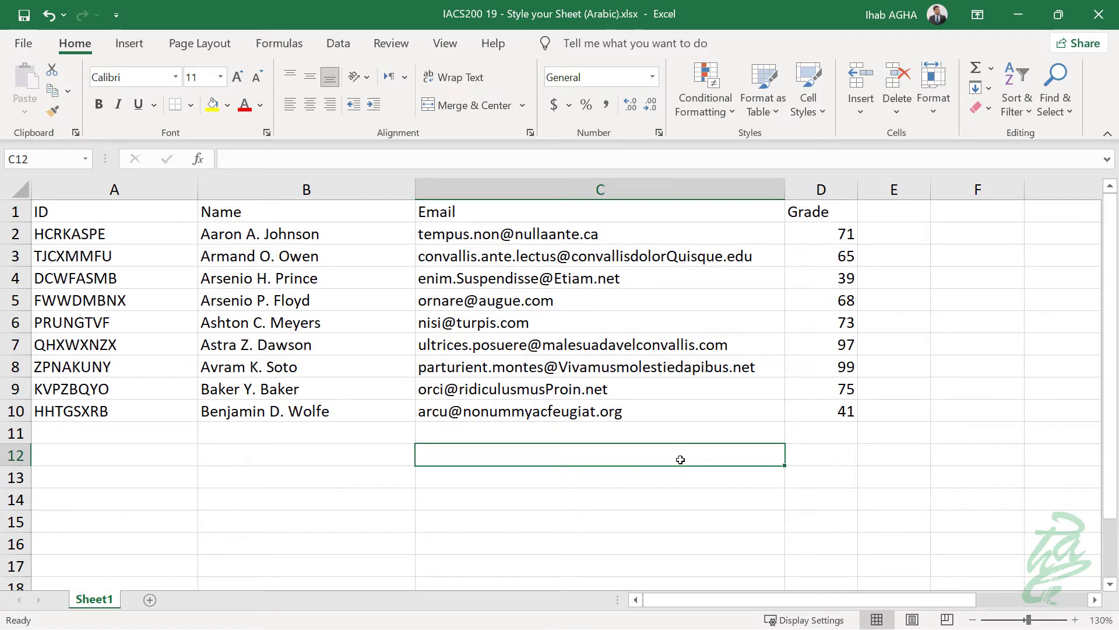
{"action": "left_click", "coordinate": [600, 405]}
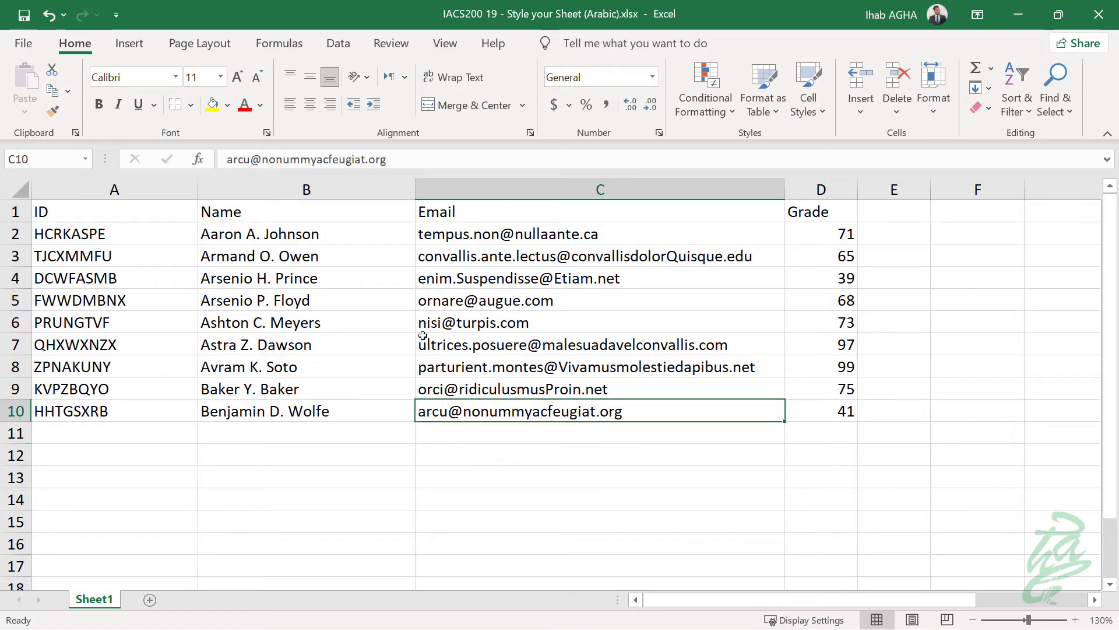
{"action": "left_click", "coordinate": [345, 292]}
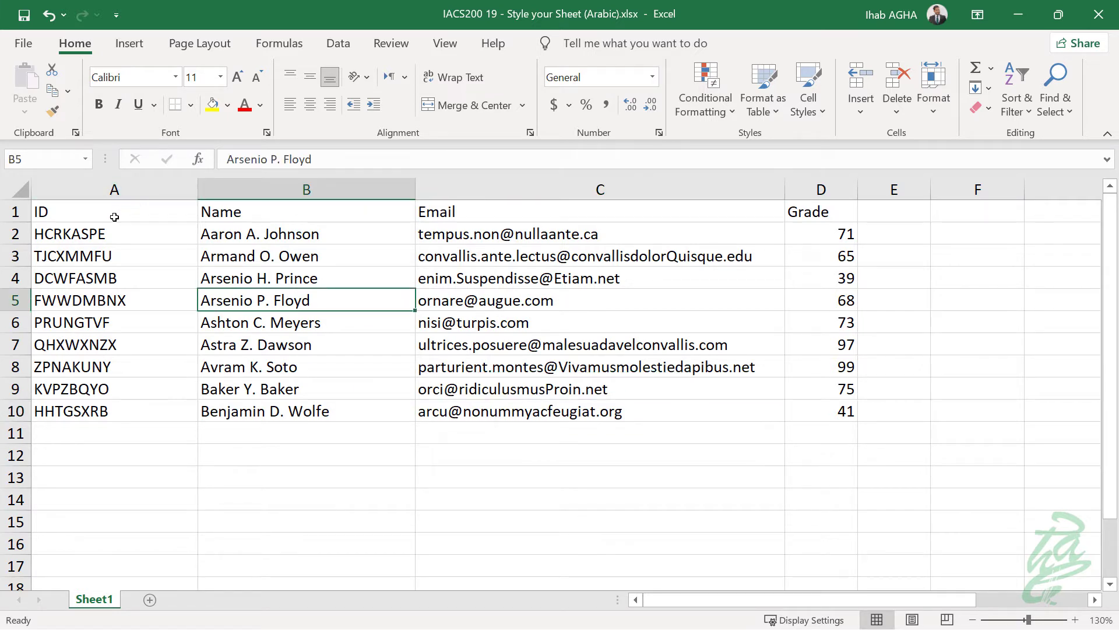
{"action": "left_click_drag", "start_coordinate": [113, 217], "coordinate": [649, 261]}
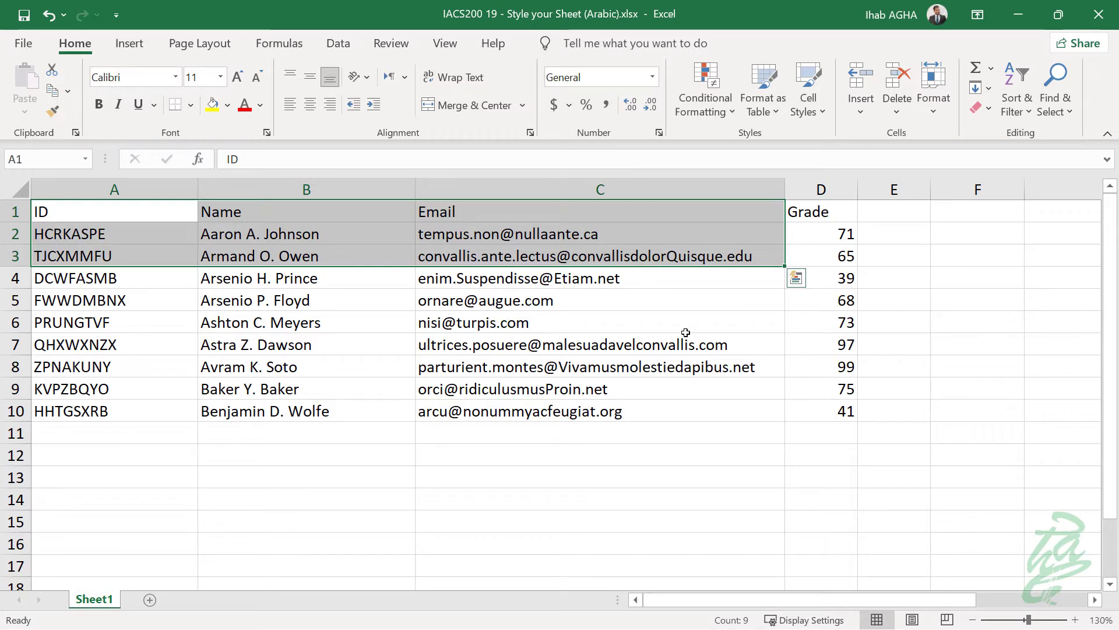
{"action": "left_click", "coordinate": [720, 412]}
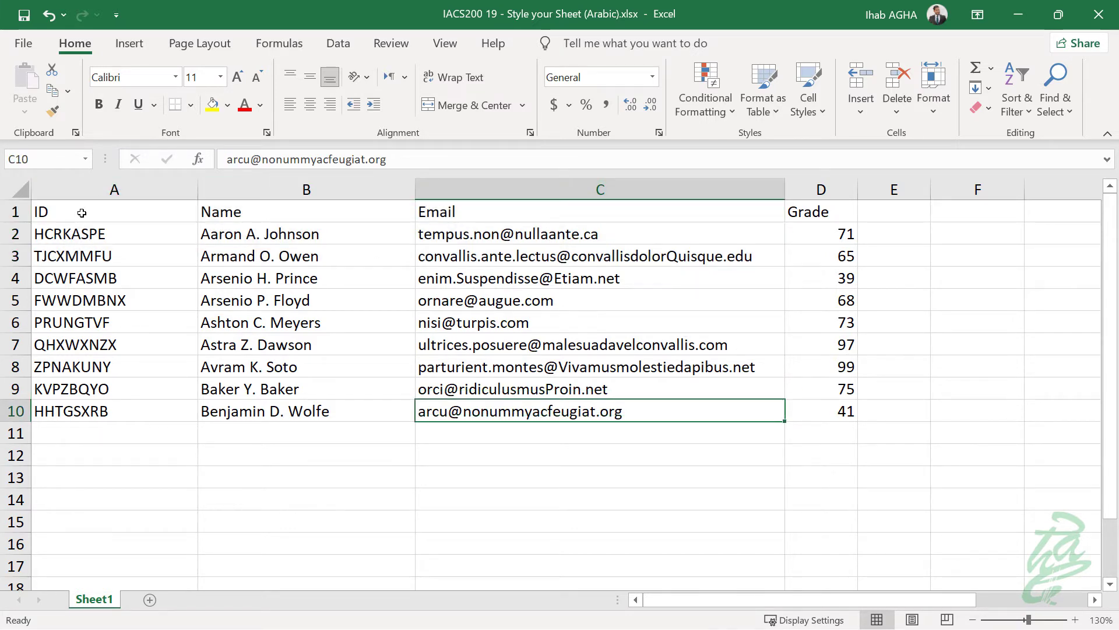
Step: Center the contents of A1:D10 both horizontally and vertically within their cells
{"action": "left_click_drag", "start_coordinate": [81, 213], "coordinate": [838, 416]}
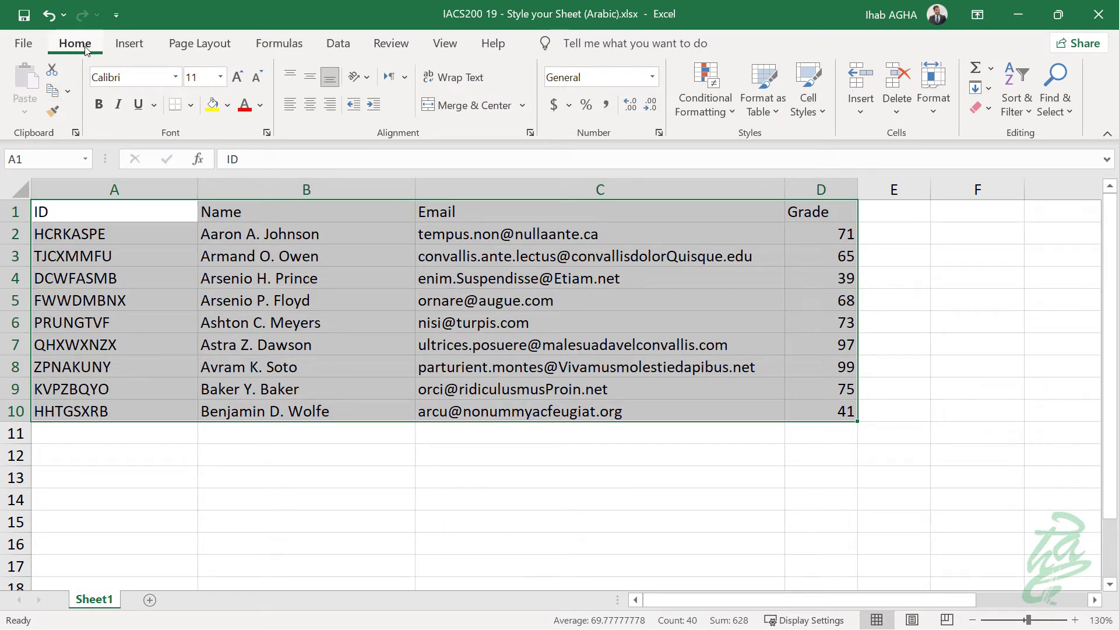
{"action": "left_click", "coordinate": [313, 82]}
{"action": "left_click", "coordinate": [310, 105]}
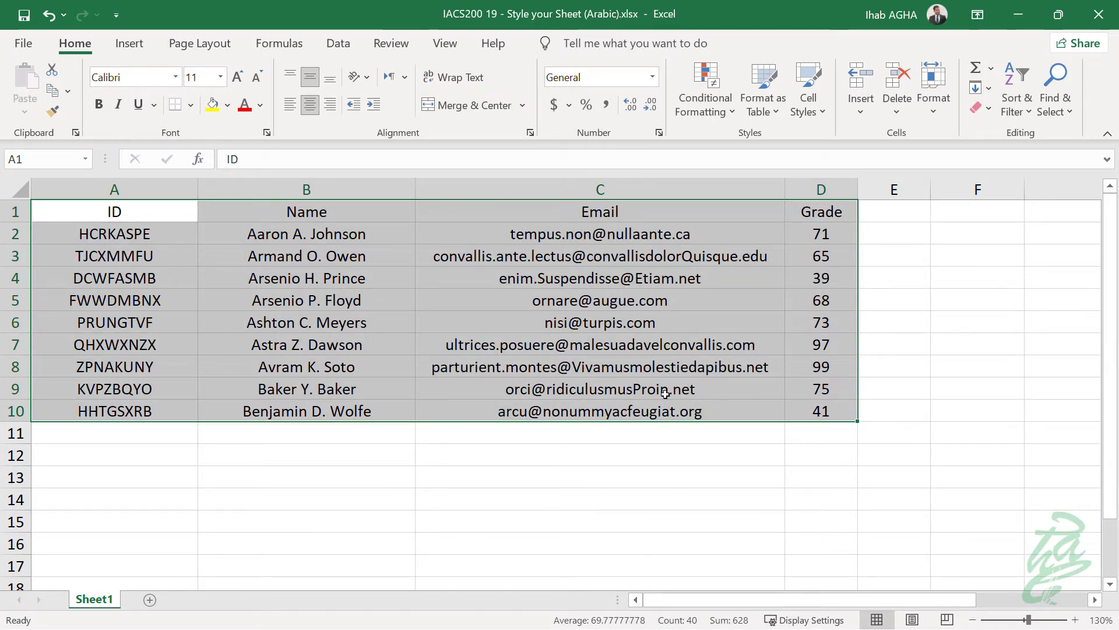
{"action": "left_click", "coordinate": [653, 457]}
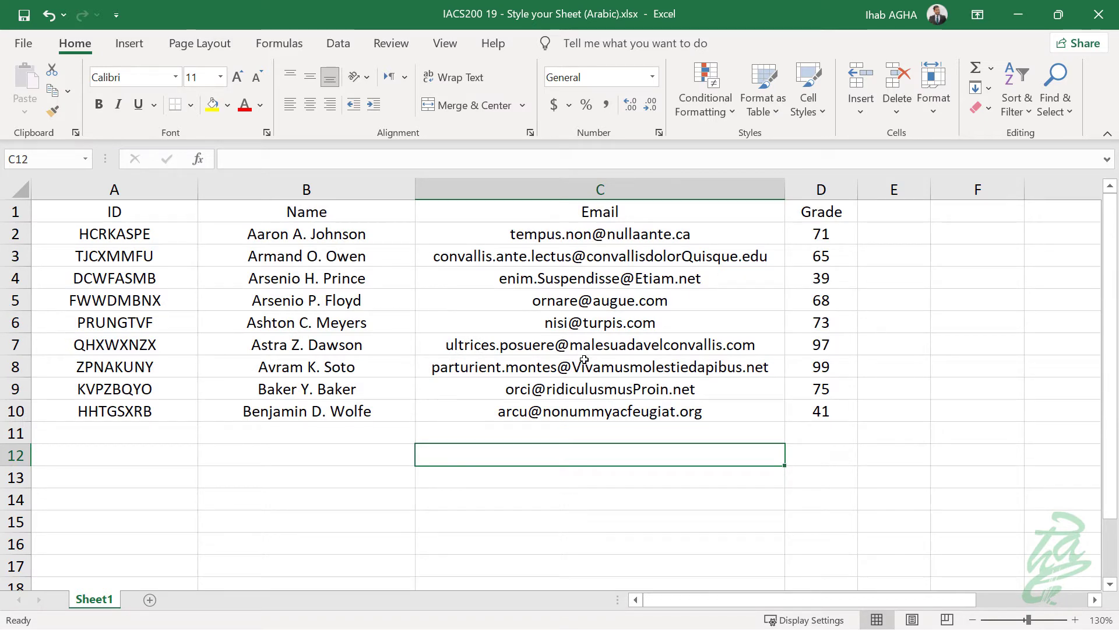
Step: Make header row 1 slightly taller than the data rows
{"action": "left_click_drag", "start_coordinate": [21, 222], "coordinate": [22, 232]}
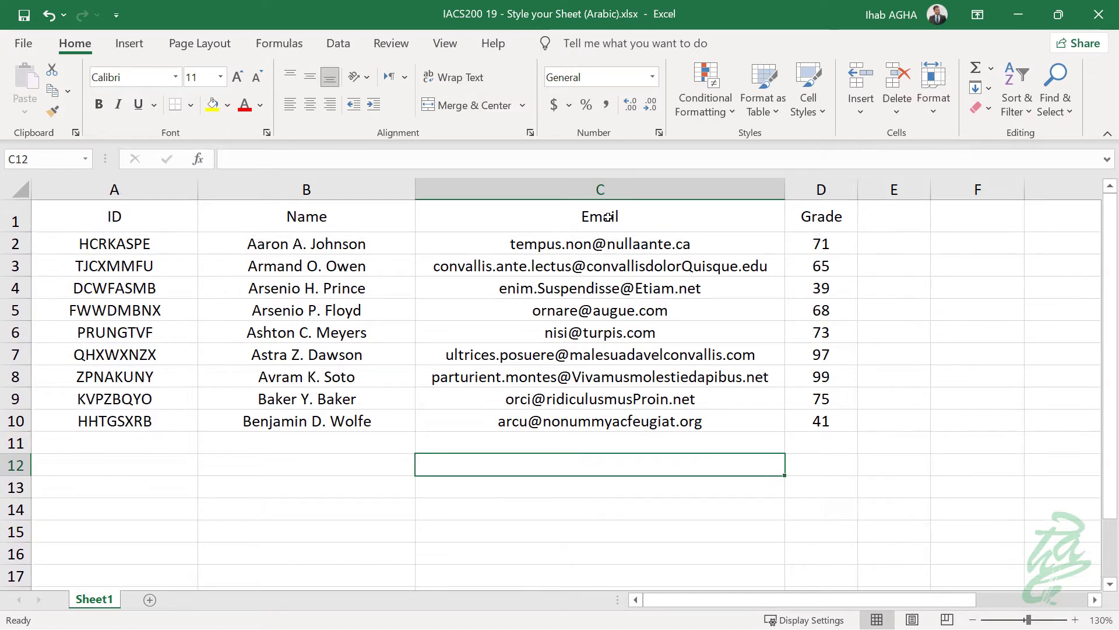
{"action": "left_click", "coordinate": [824, 216]}
{"action": "left_click_drag", "start_coordinate": [824, 215], "coordinate": [186, 241]}
{"action": "left_click", "coordinate": [303, 353]}
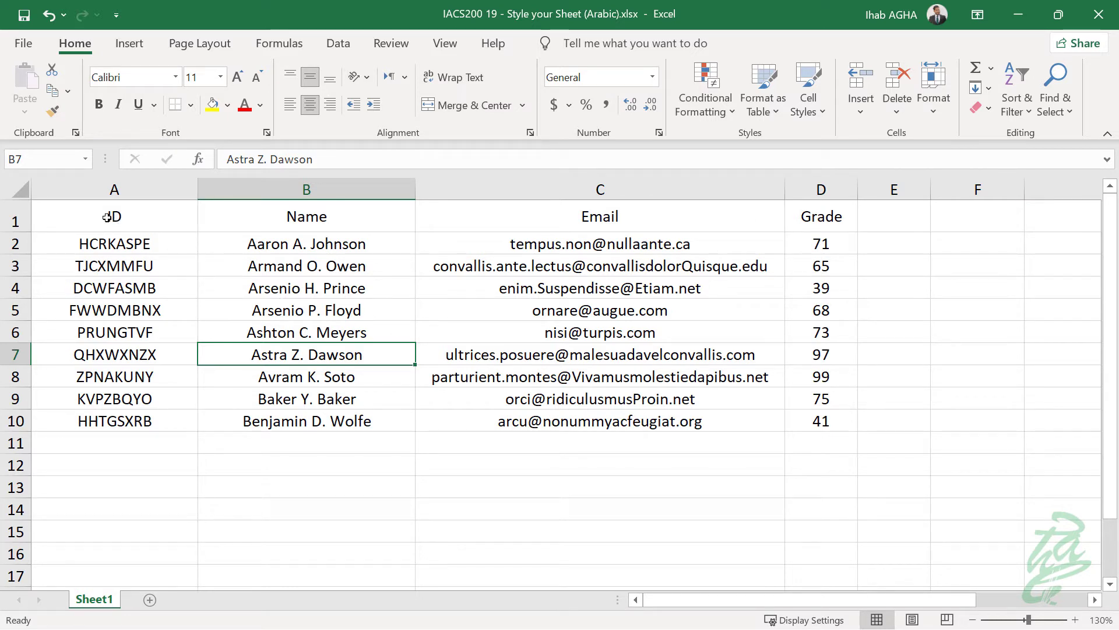
Step: Apply thin solid outline and inside borders in the automatic color to A1:D10
{"action": "left_click_drag", "start_coordinate": [106, 217], "coordinate": [813, 420]}
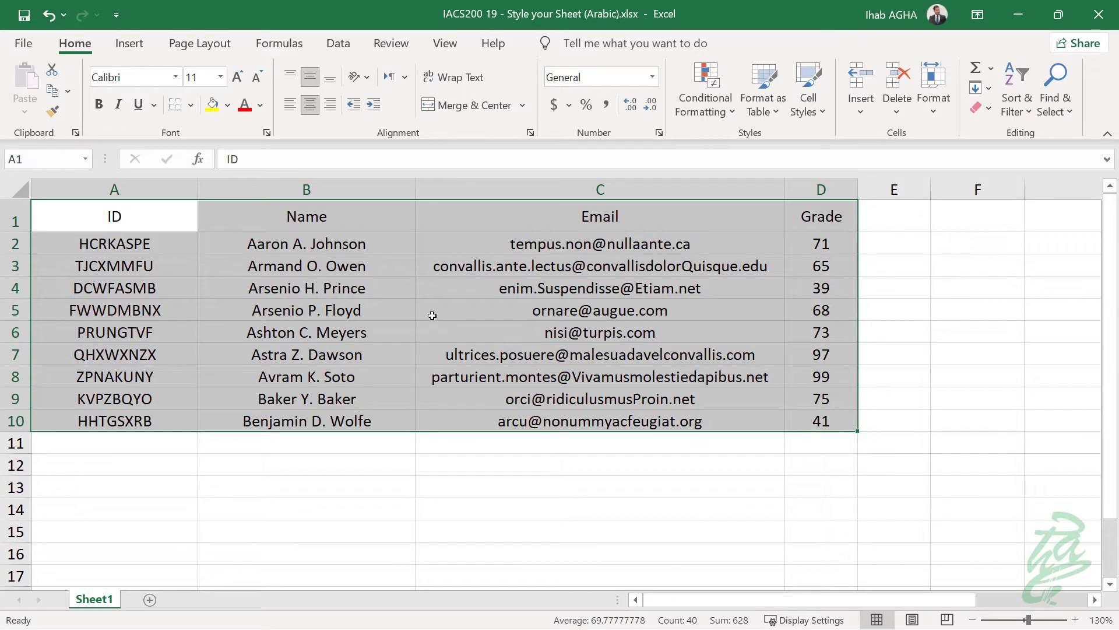
{"action": "right_click", "coordinate": [440, 268]}
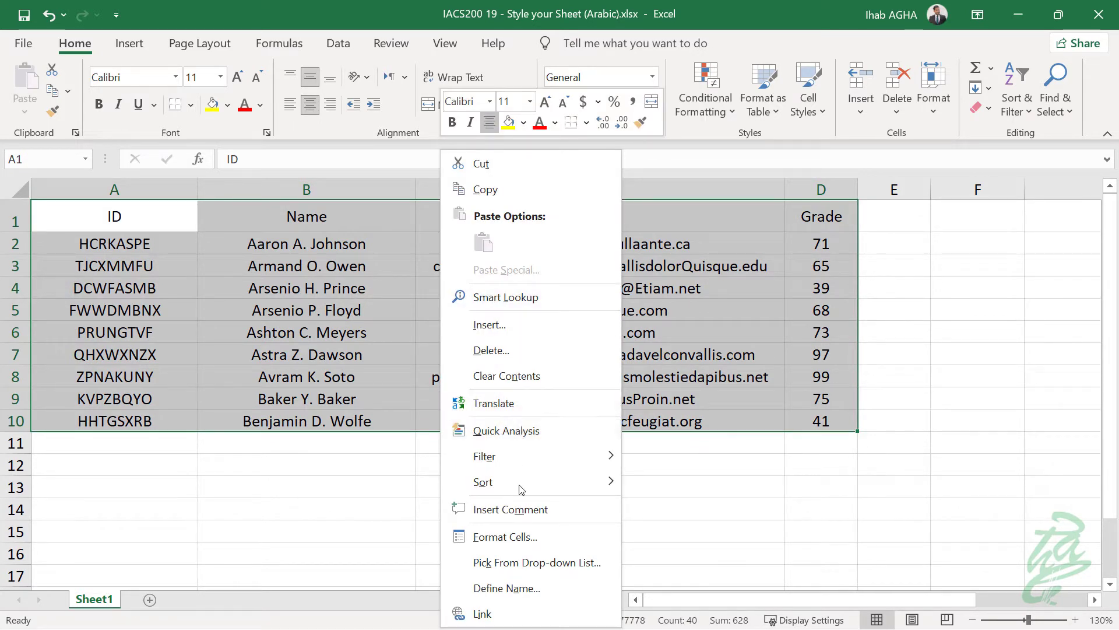
{"action": "left_click", "coordinate": [519, 540]}
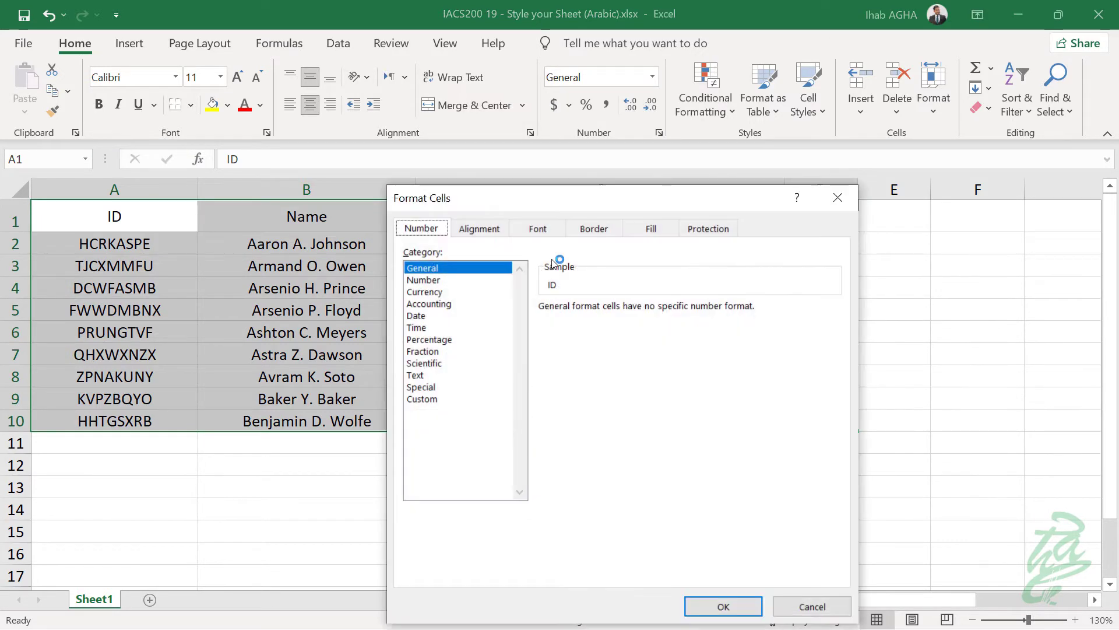
{"action": "left_click_drag", "start_coordinate": [614, 196], "coordinate": [520, 78]}
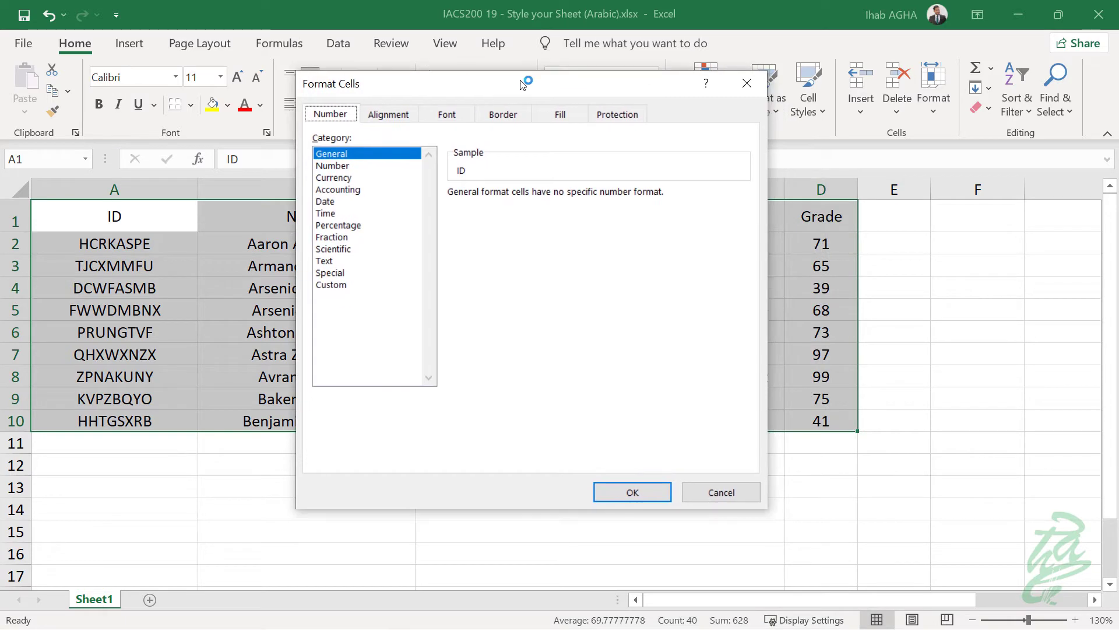
{"action": "left_click", "coordinate": [505, 116]}
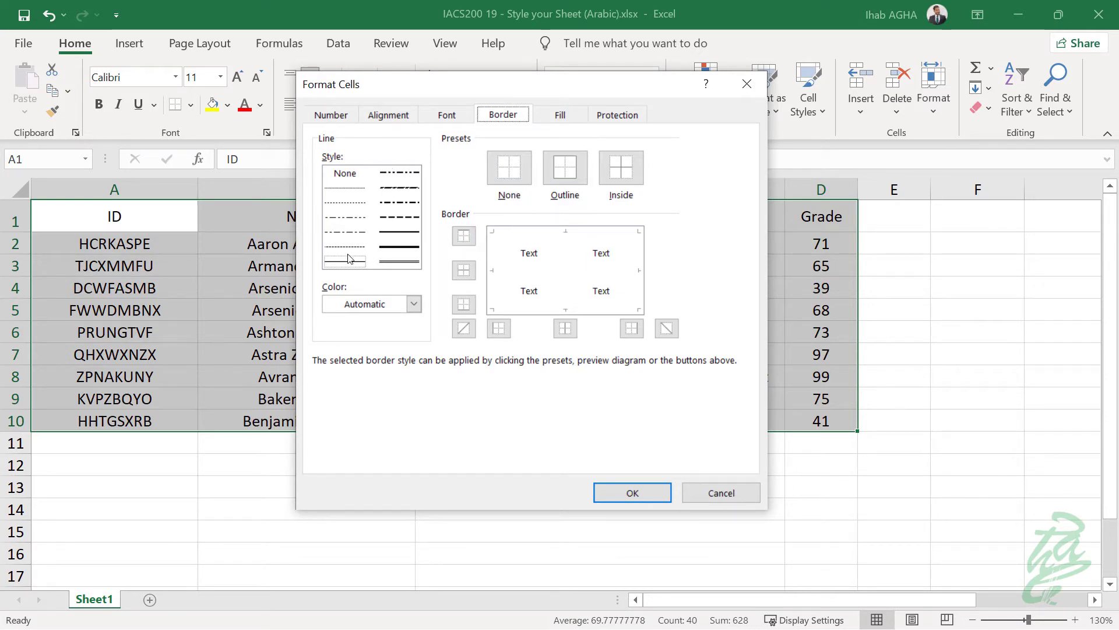
{"action": "left_click", "coordinate": [336, 265]}
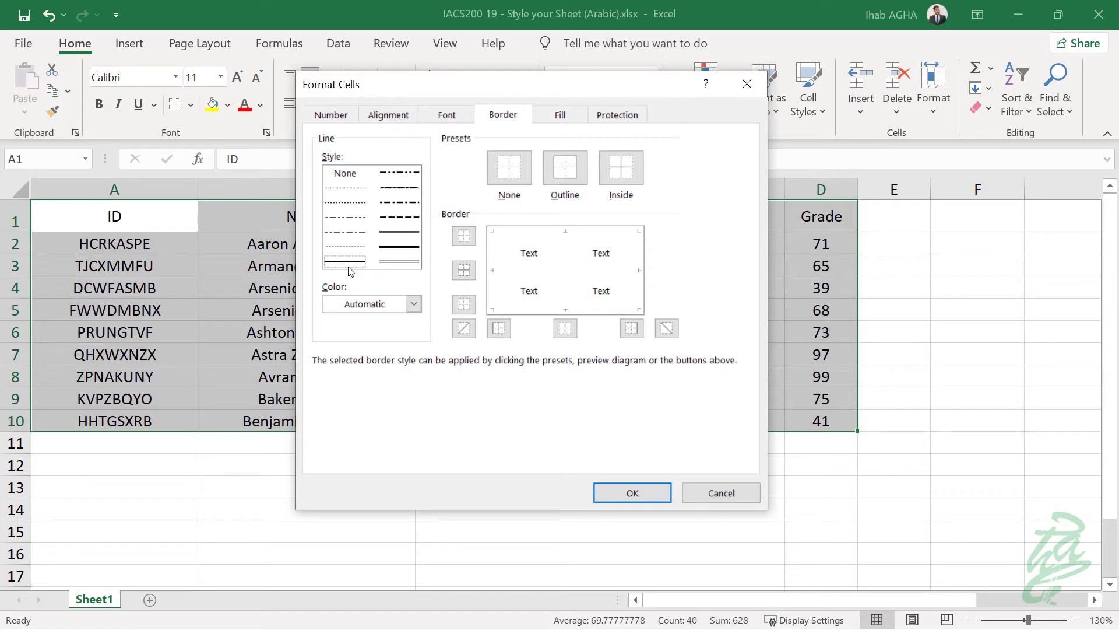
{"action": "left_click", "coordinate": [565, 168]}
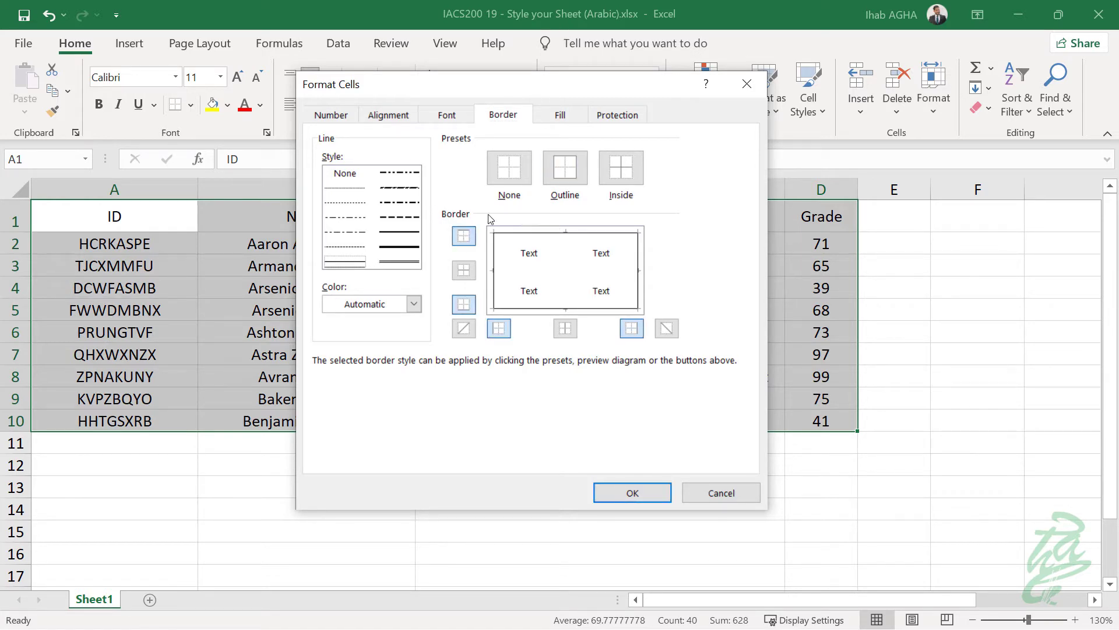
{"action": "left_click", "coordinate": [616, 162]}
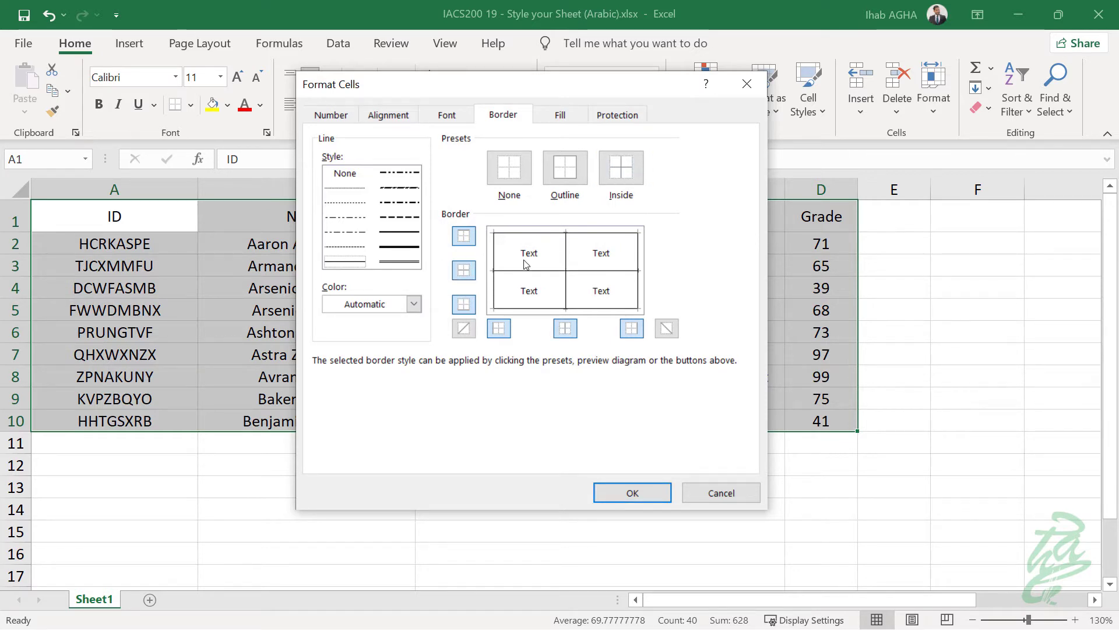
{"action": "left_click", "coordinate": [632, 493]}
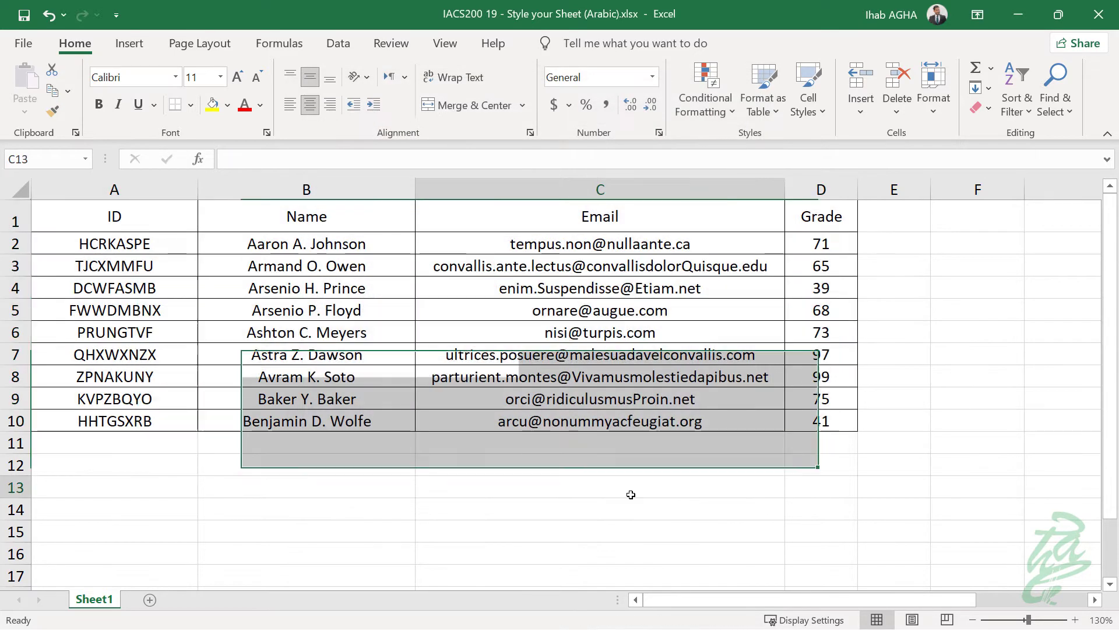
{"action": "left_click", "coordinate": [632, 493]}
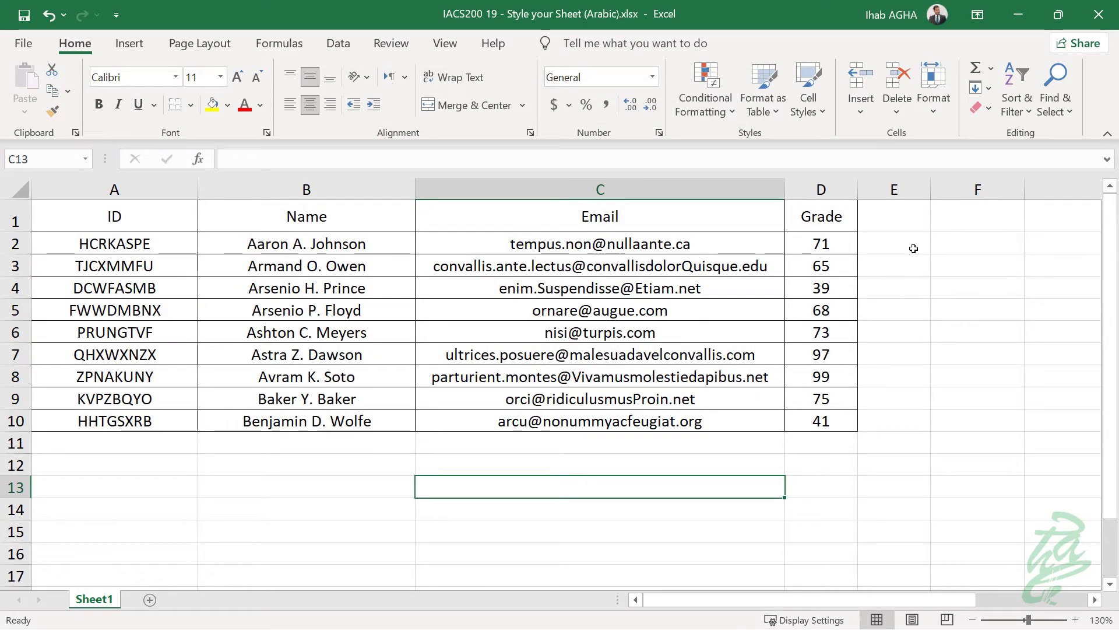
{"action": "left_click", "coordinate": [949, 273]}
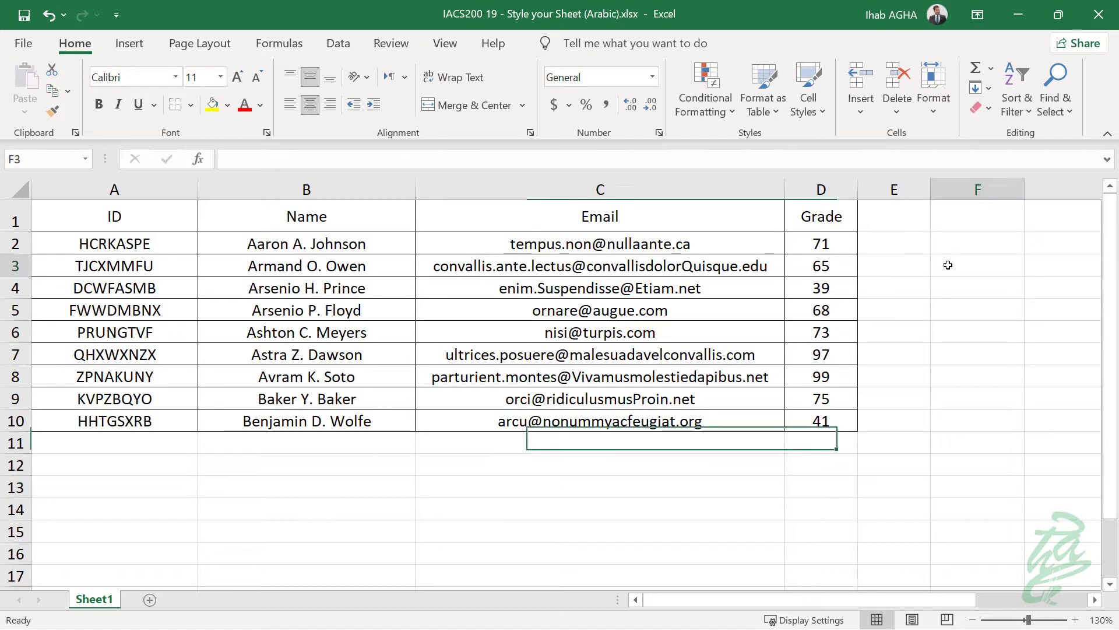
{"action": "left_click", "coordinate": [975, 328]}
{"action": "left_click", "coordinate": [1002, 398]}
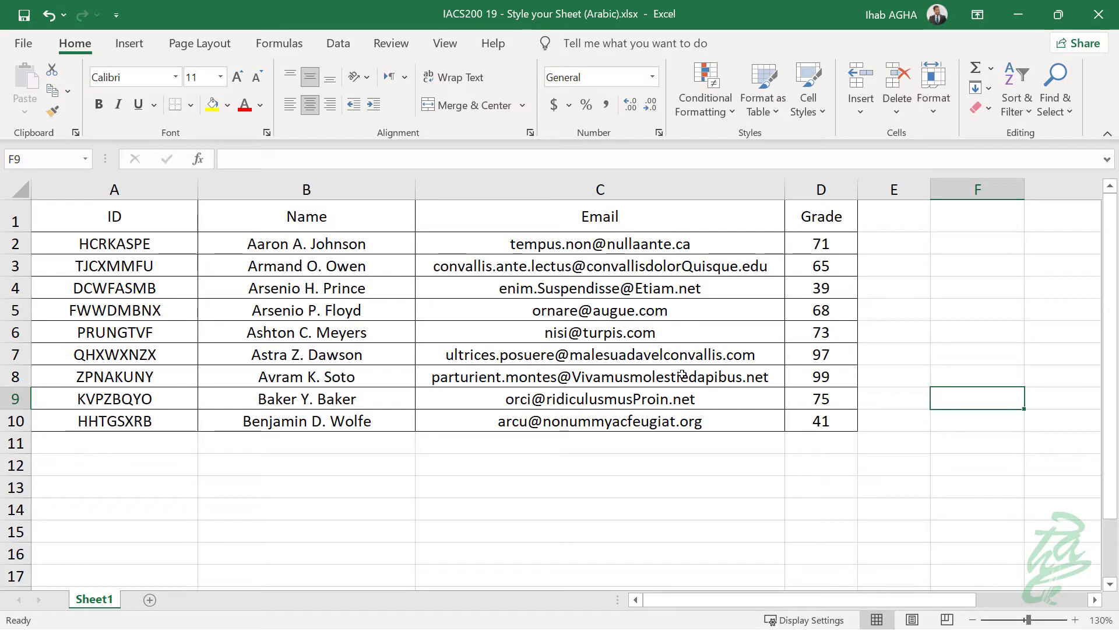
Step: Undo the borders applied to the table
{"action": "key", "text": "ctrl+z"}
{"action": "left_click", "coordinate": [315, 465]}
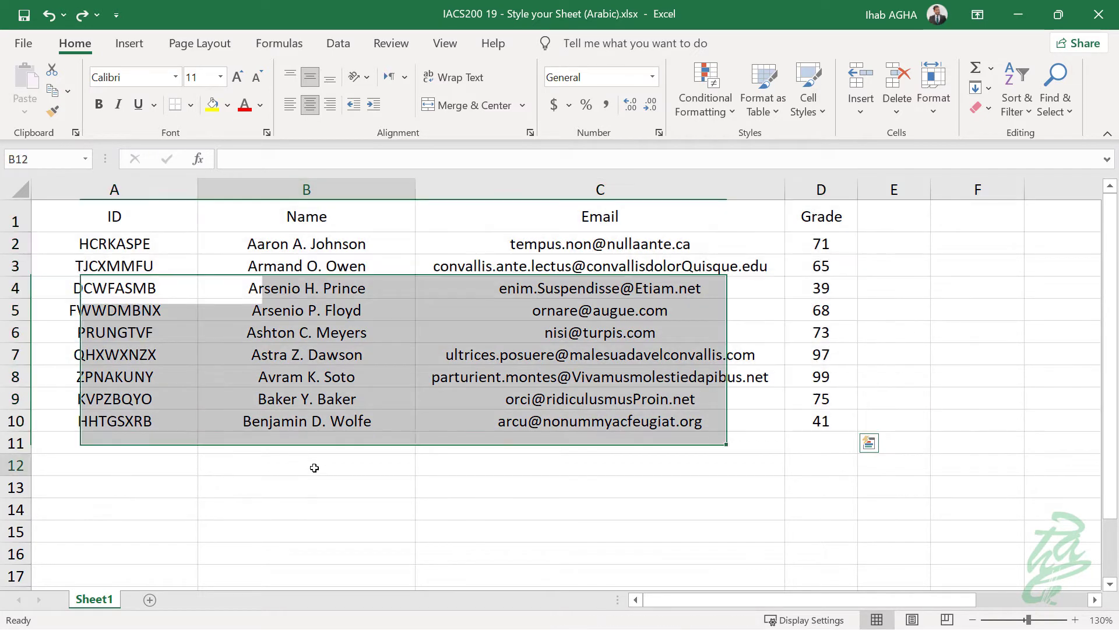
Step: Set the print layout to A4 paper in landscape orientation, return to the sheet and check its page boundaries
{"action": "left_click", "coordinate": [11, 44]}
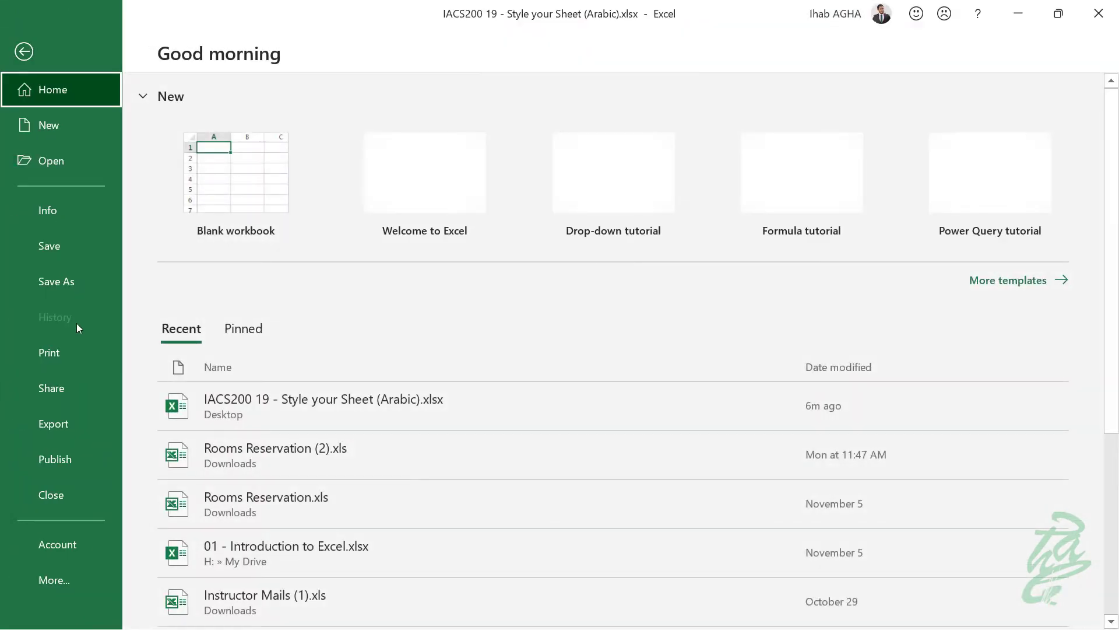
{"action": "left_click", "coordinate": [68, 349]}
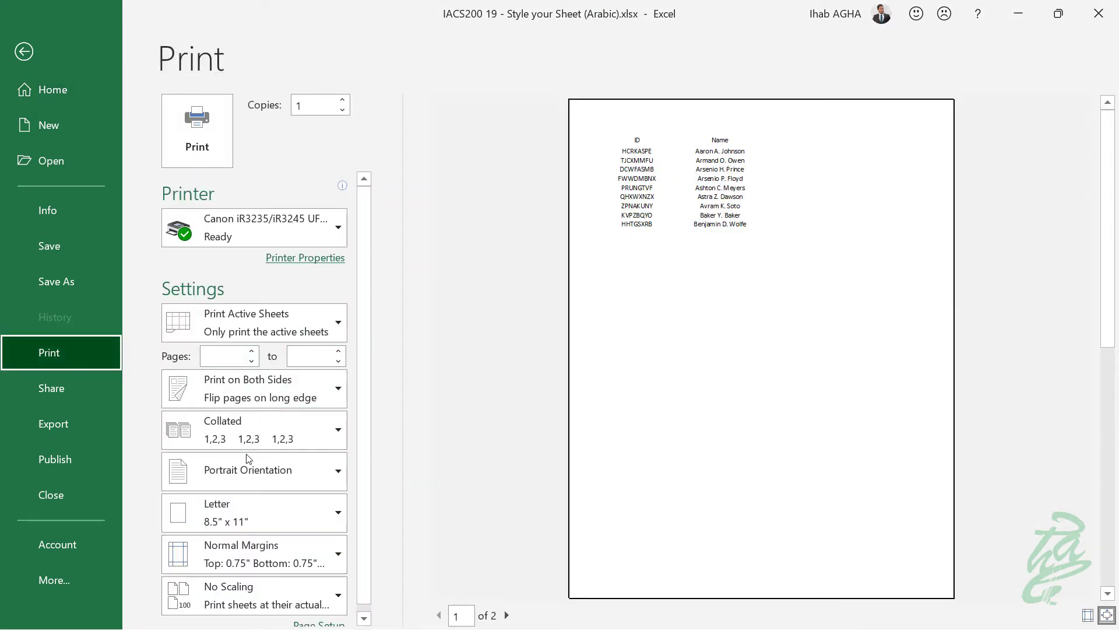
{"action": "left_click", "coordinate": [250, 512]}
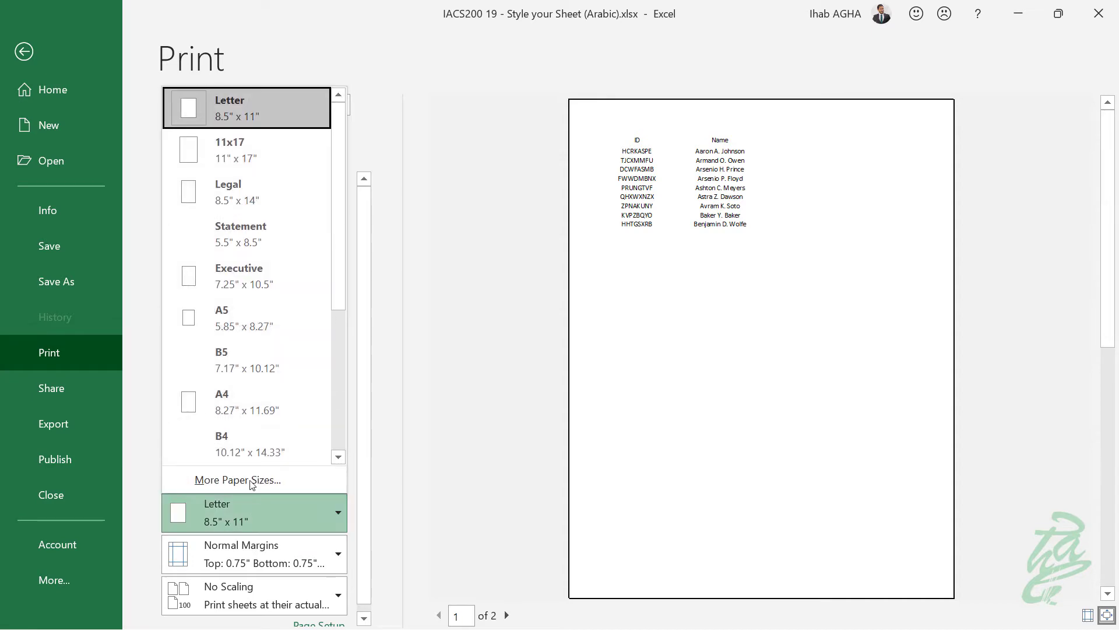
{"action": "left_click", "coordinate": [254, 413]}
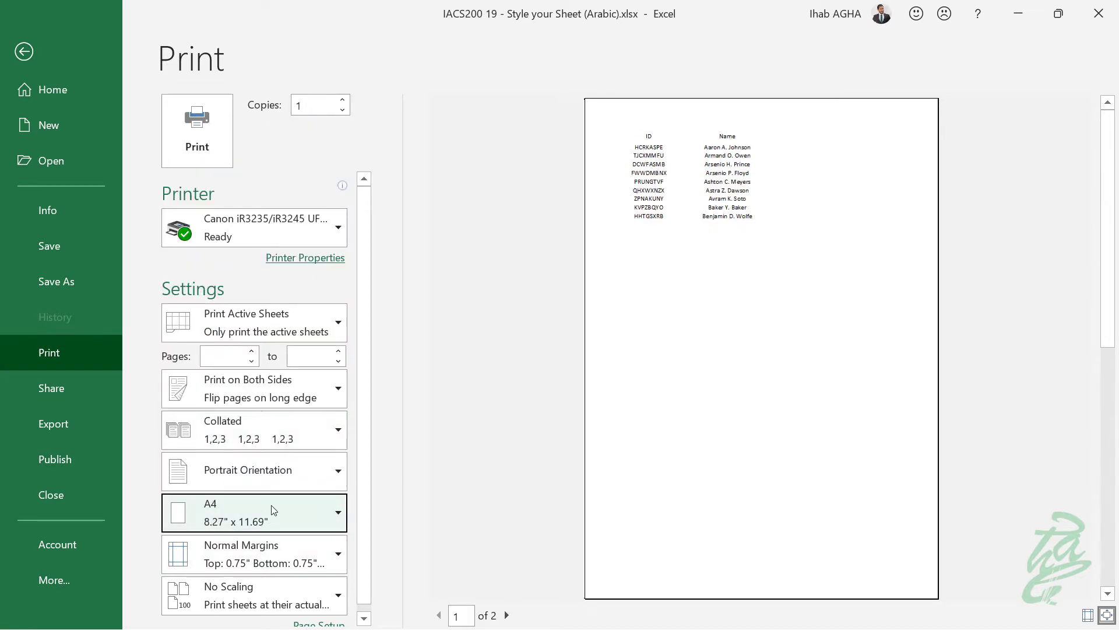
{"action": "left_click", "coordinate": [283, 464]}
{"action": "left_click", "coordinate": [313, 543]}
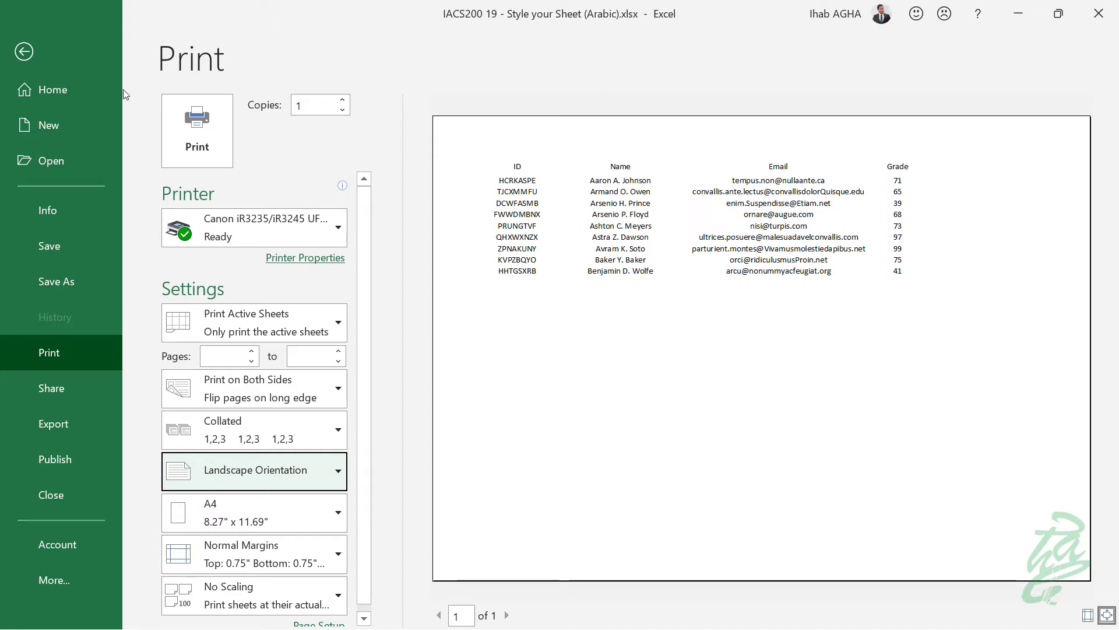
{"action": "key", "text": "Escape"}
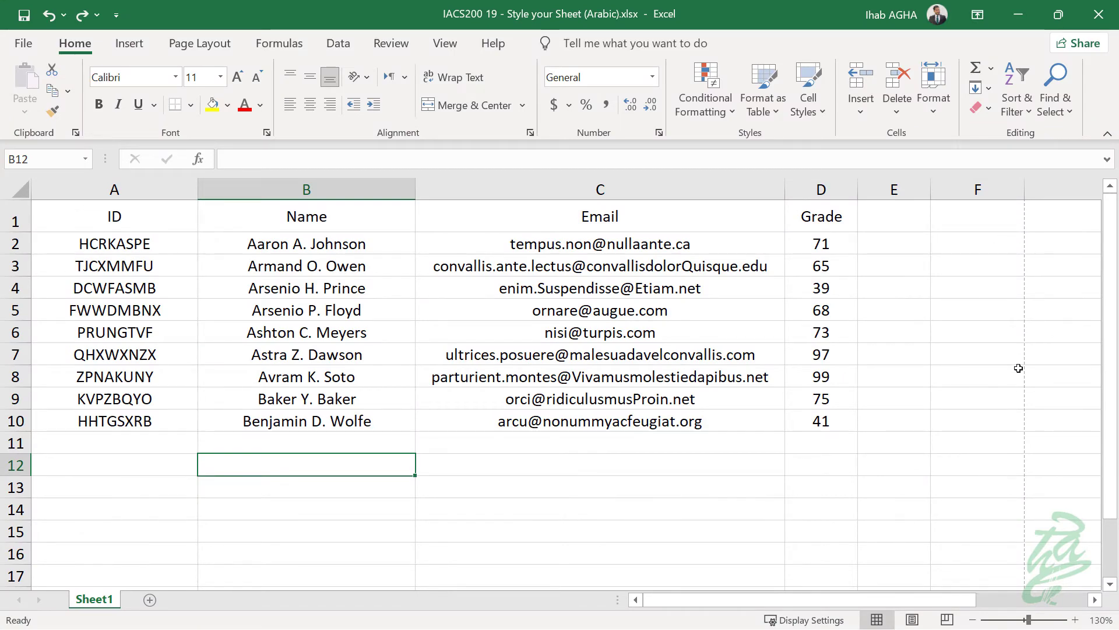
{"action": "scroll", "coordinate": [1016, 368], "scroll_direction": "down", "scroll_amount": 8}
{"action": "scroll", "coordinate": [1017, 376], "scroll_direction": "down", "scroll_amount": 1}
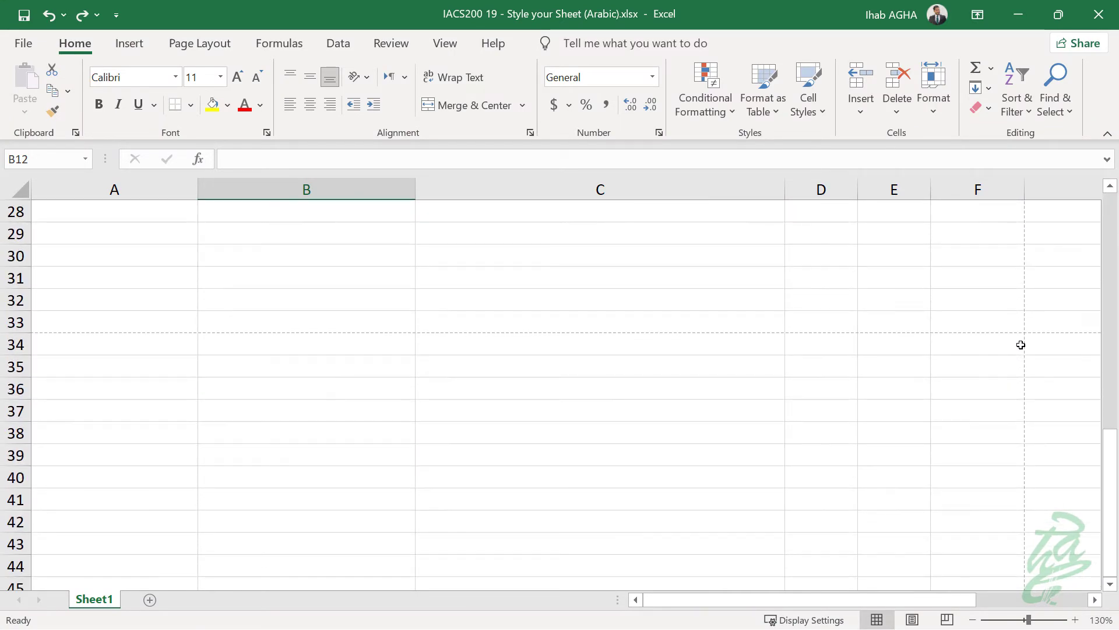
{"action": "scroll", "coordinate": [991, 455], "scroll_direction": "up", "scroll_amount": 9}
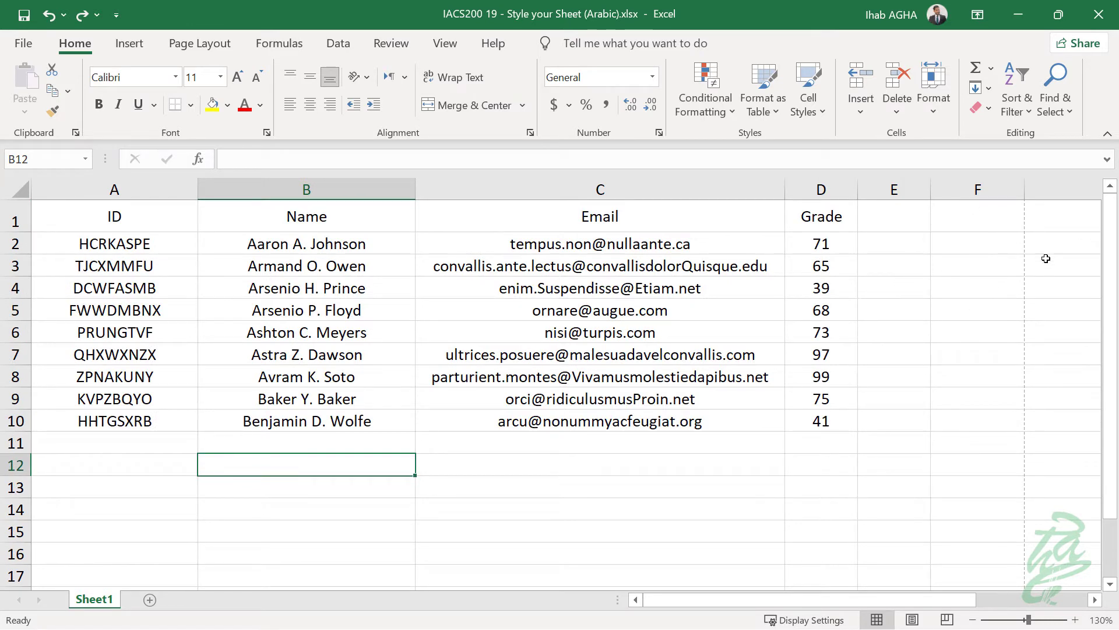
Step: Apply thin solid outline and inside borders in the automatic color to the table range A1:D10
{"action": "left_click_drag", "start_coordinate": [814, 420], "coordinate": [41, 201]}
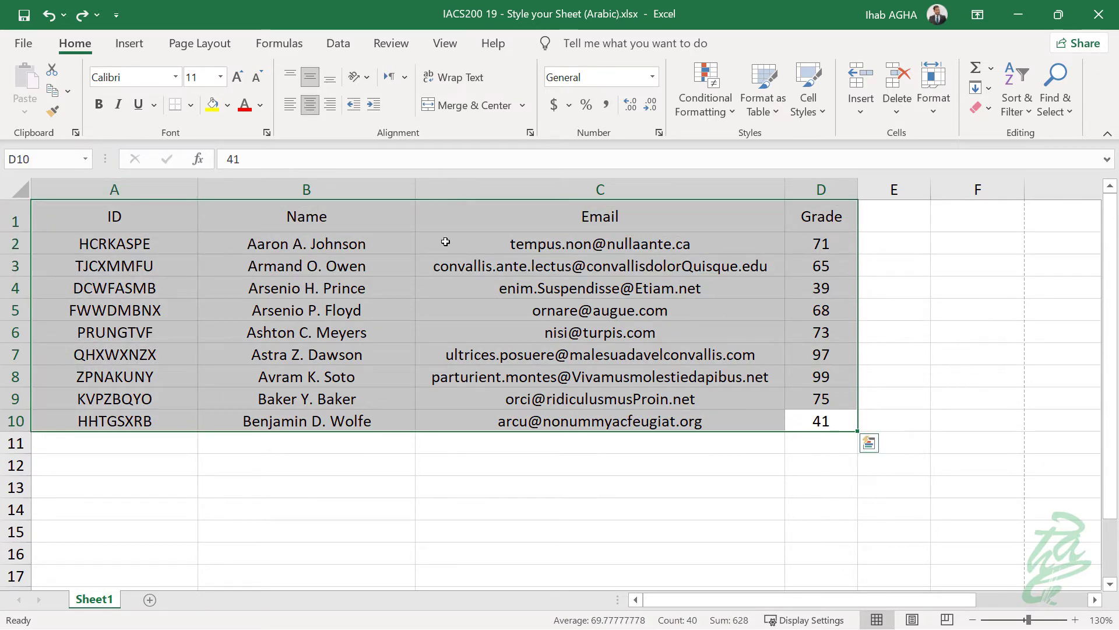
{"action": "right_click", "coordinate": [448, 209]}
{"action": "left_click", "coordinate": [540, 537]}
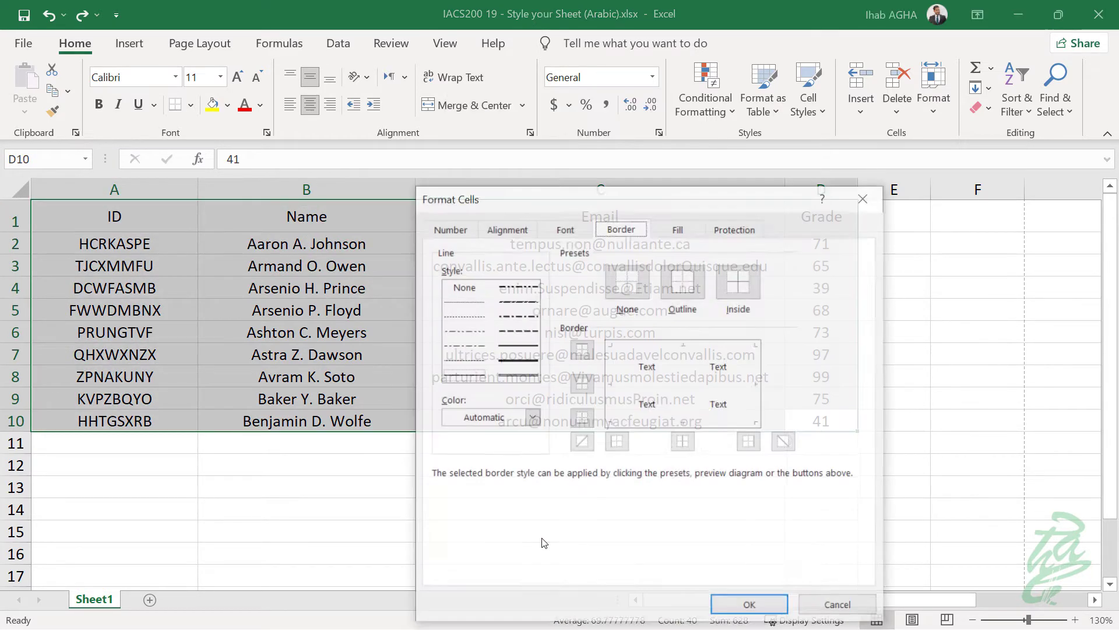
{"action": "left_click_drag", "start_coordinate": [663, 194], "coordinate": [530, 53]}
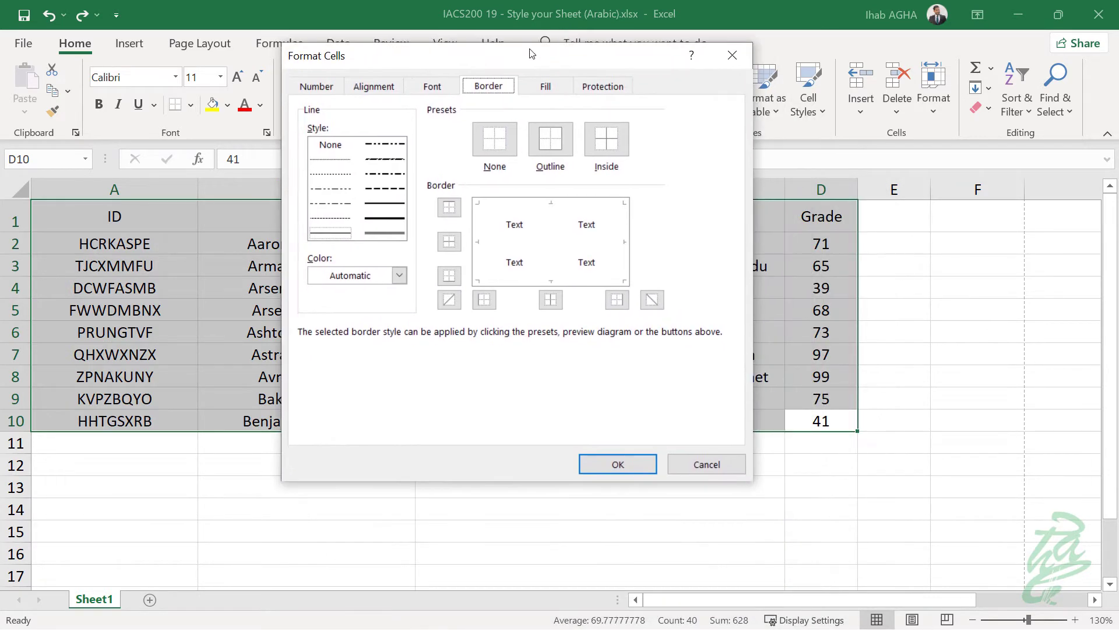
{"action": "left_click", "coordinate": [555, 142]}
{"action": "left_click", "coordinate": [606, 153]}
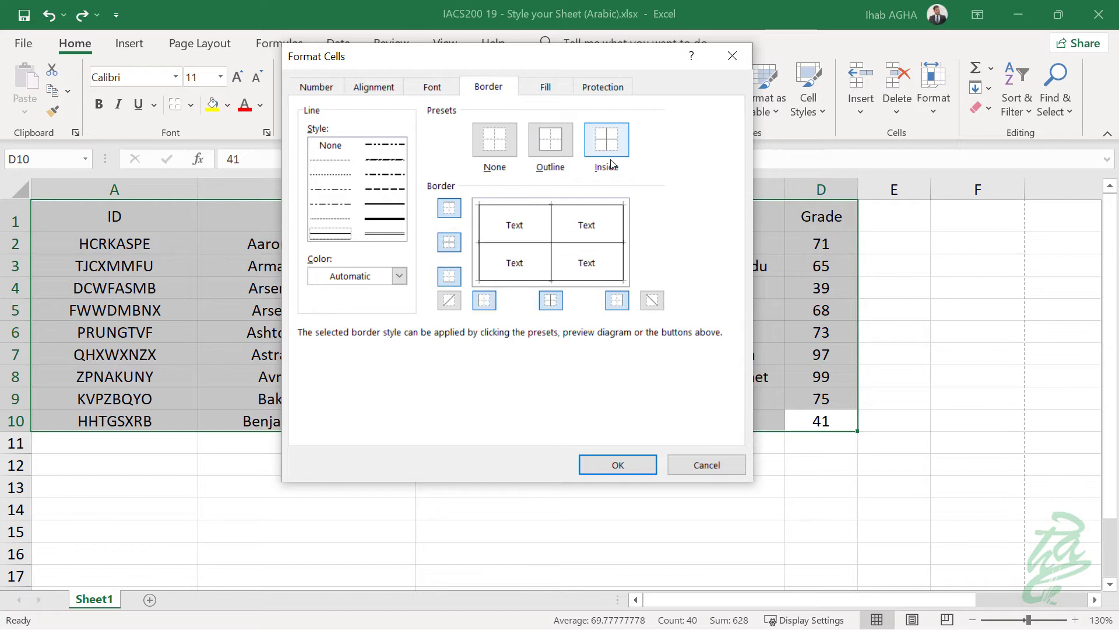
{"action": "left_click", "coordinate": [638, 464]}
{"action": "left_click", "coordinate": [964, 397]}
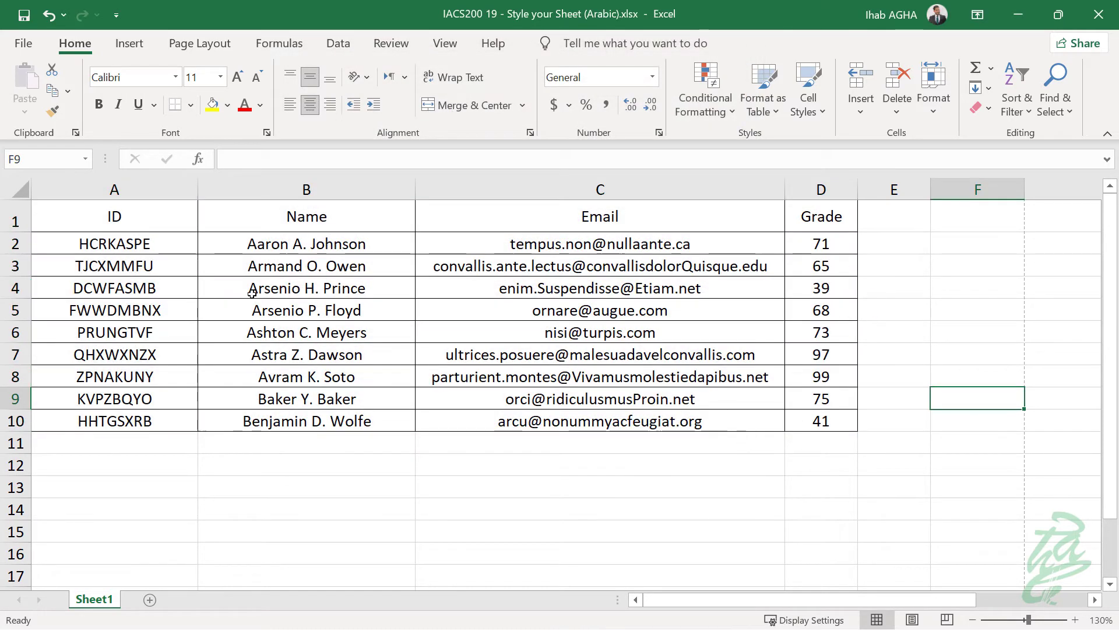
Step: Check the bordered table in the print preview and return to the sheet
{"action": "left_click", "coordinate": [30, 45]}
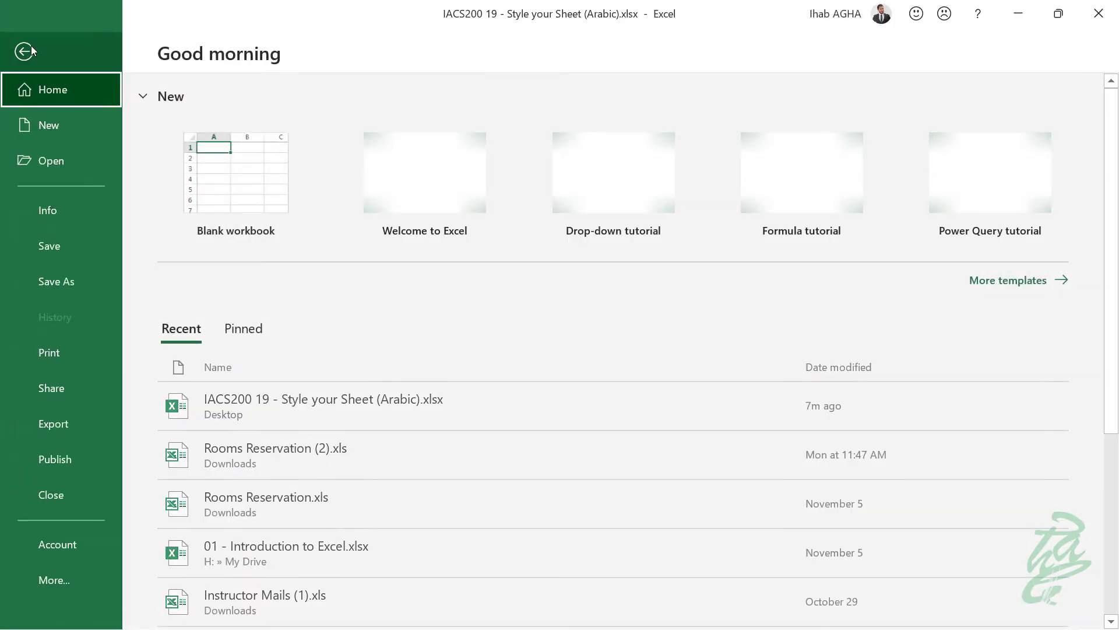
{"action": "left_click", "coordinate": [66, 352]}
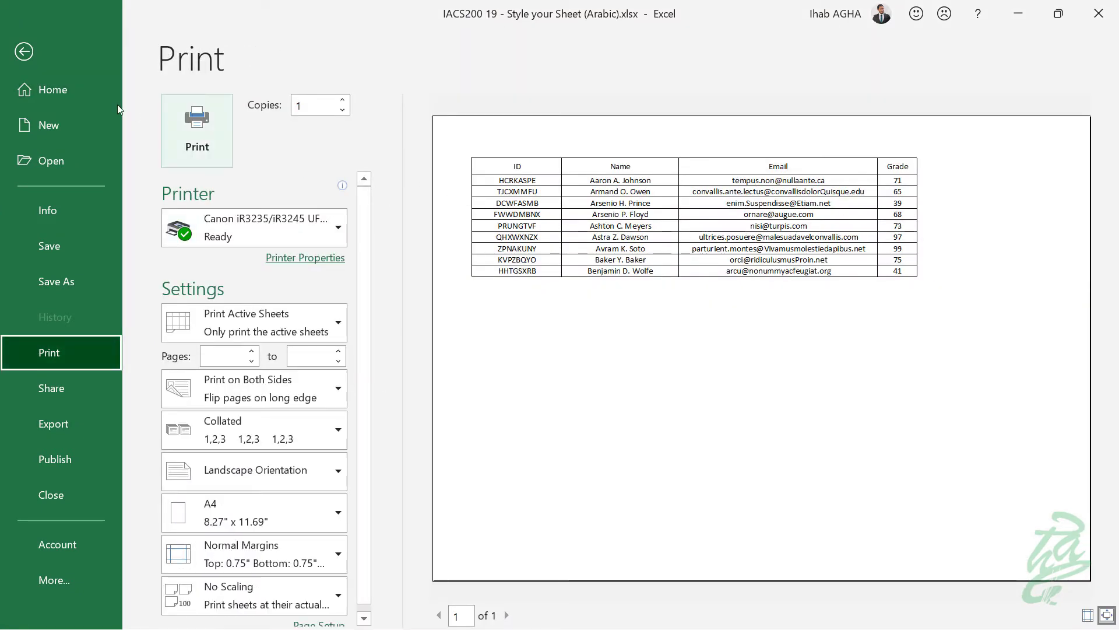
{"action": "left_click", "coordinate": [24, 51]}
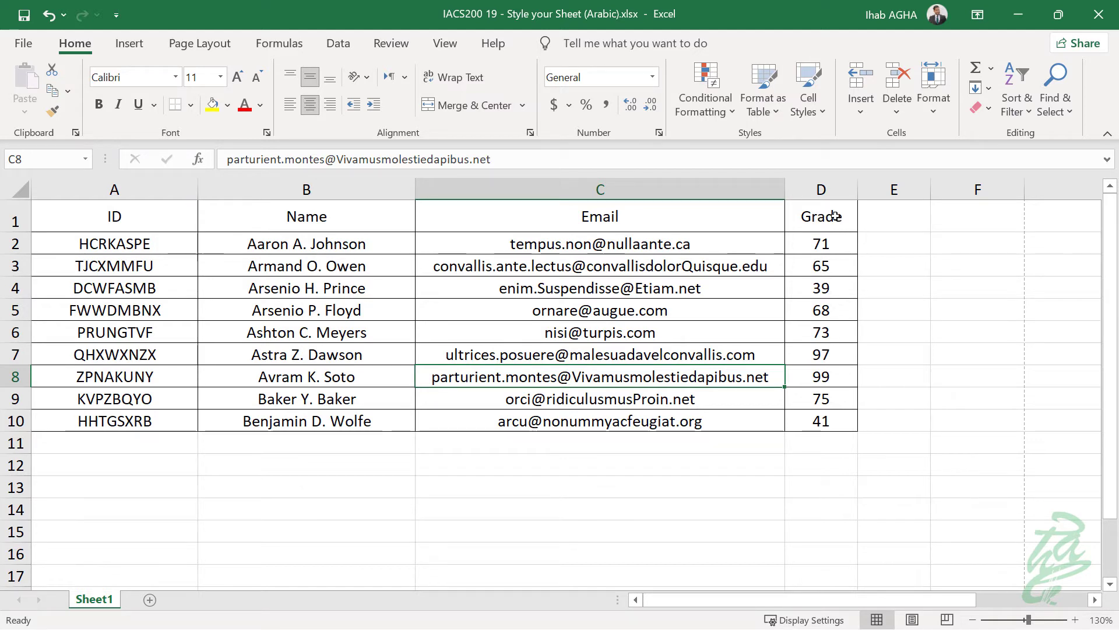
Step: Make the header cells A1:D1 bold
{"action": "left_click_drag", "start_coordinate": [835, 216], "coordinate": [104, 217]}
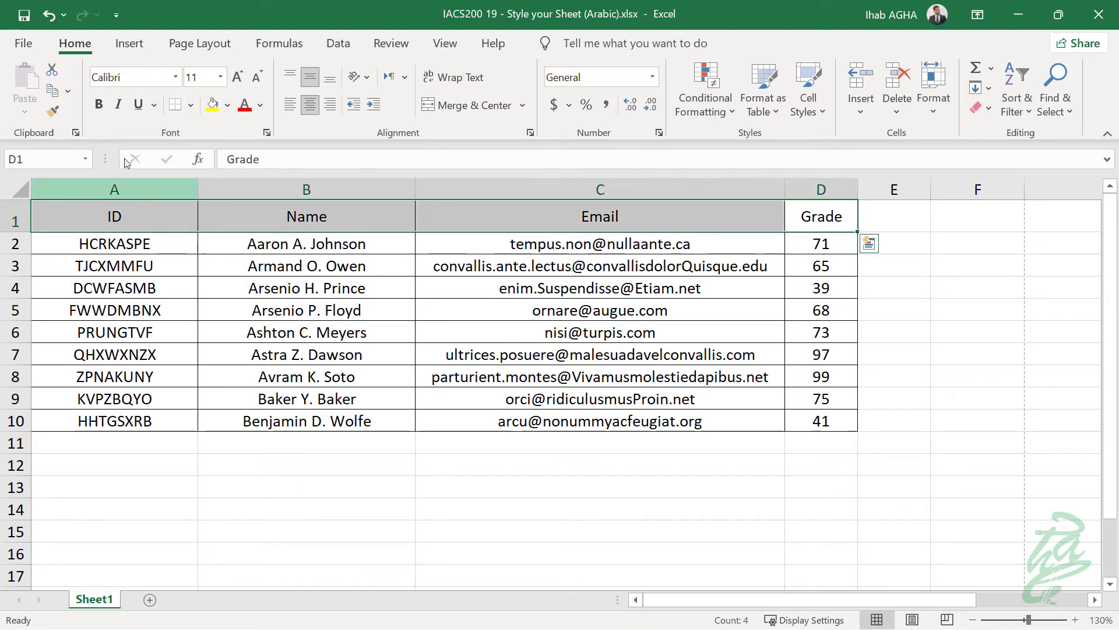
{"action": "left_click", "coordinate": [99, 105]}
{"action": "left_click", "coordinate": [307, 310]}
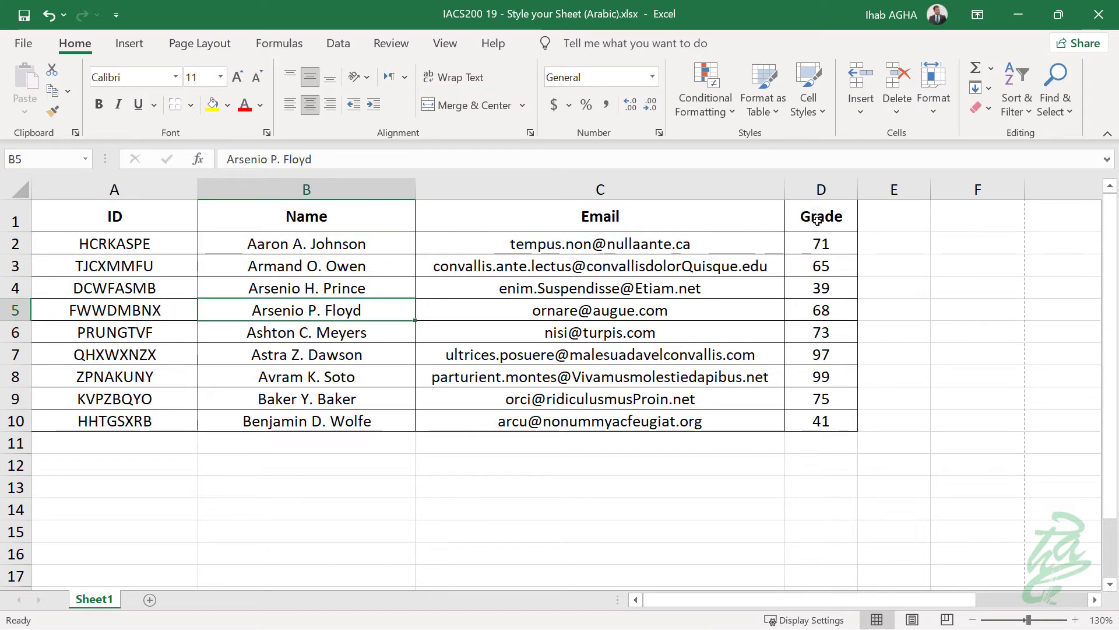
Step: Apply a thick solid outline border around the whole table A1:D10, keeping the thin inside borders
{"action": "left_click_drag", "start_coordinate": [843, 215], "coordinate": [62, 424]}
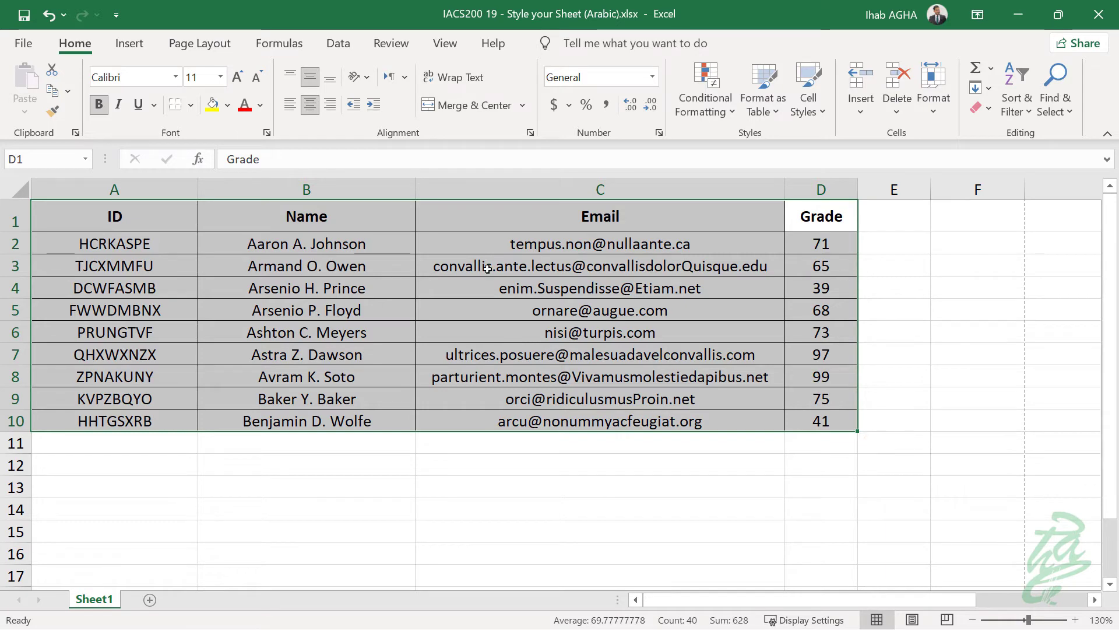
{"action": "right_click", "coordinate": [484, 260]}
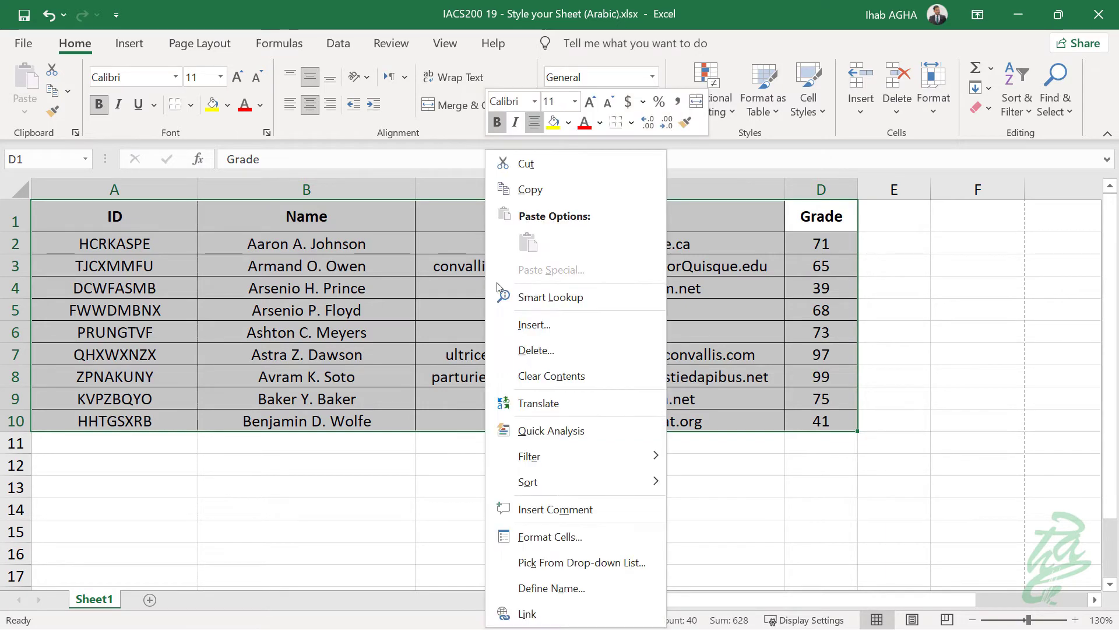
{"action": "left_click", "coordinate": [535, 536]}
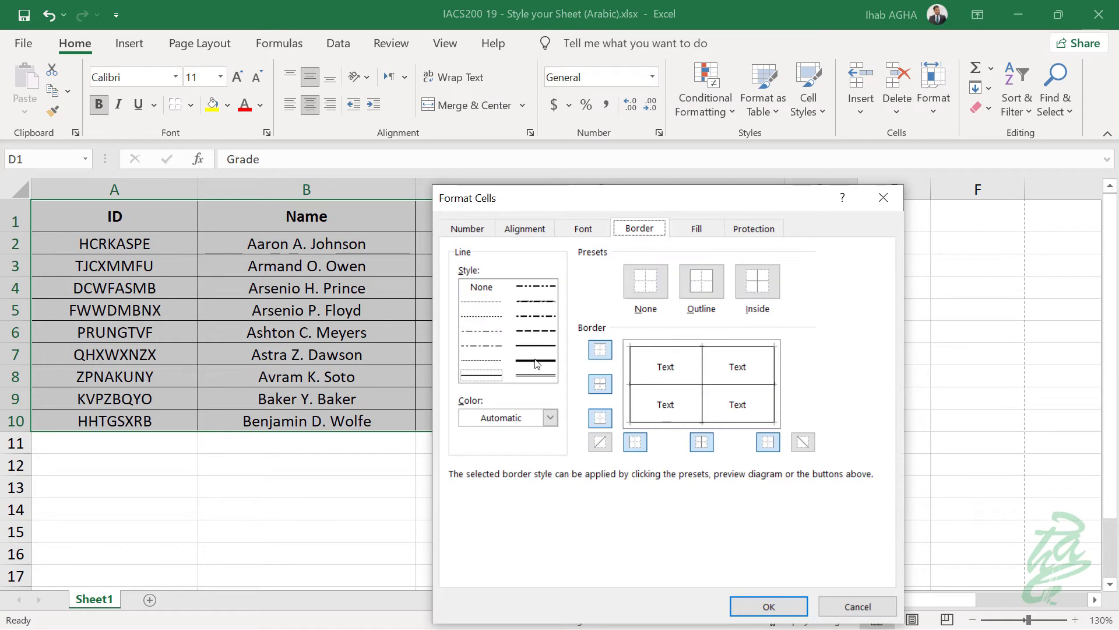
{"action": "left_click", "coordinate": [537, 362]}
{"action": "left_click", "coordinate": [701, 282]}
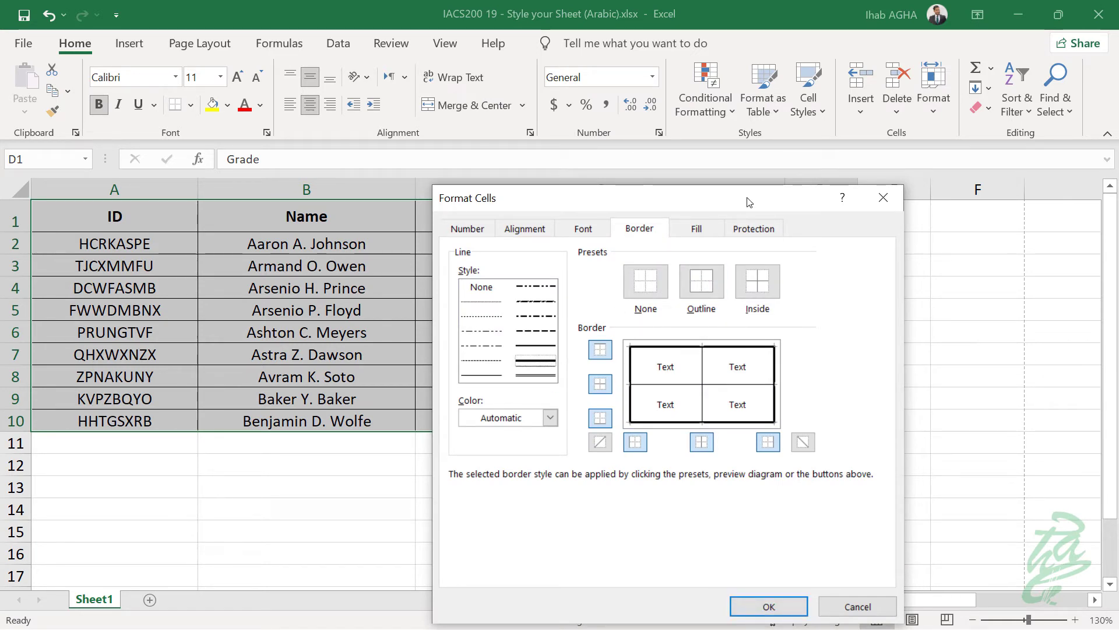
{"action": "left_click_drag", "start_coordinate": [747, 203], "coordinate": [702, 88]}
{"action": "left_click", "coordinate": [724, 491]}
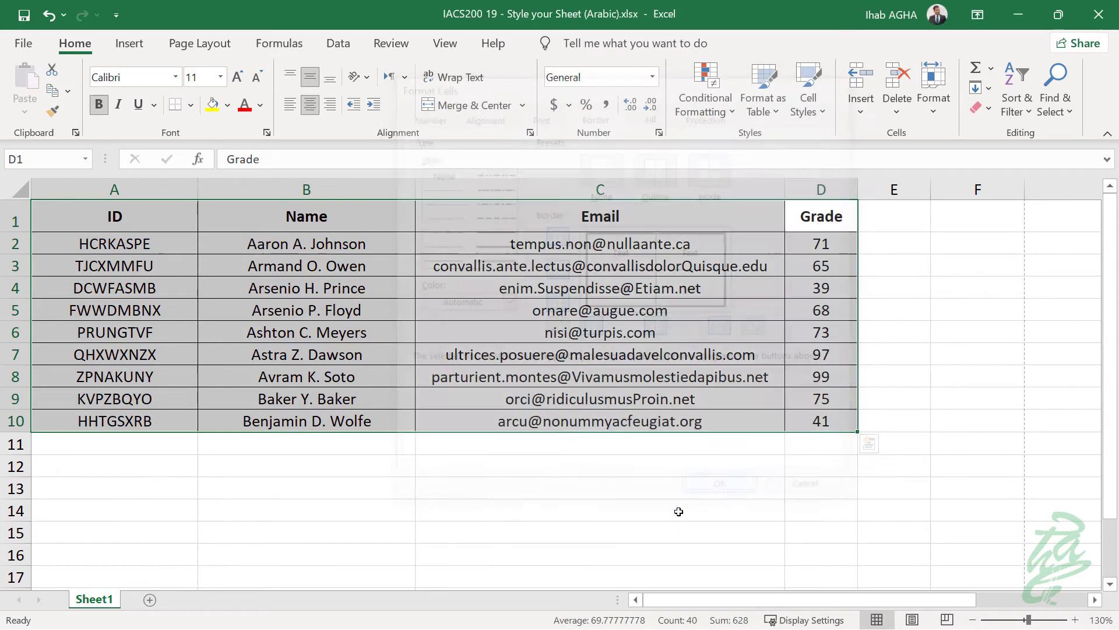
{"action": "left_click", "coordinate": [677, 510]}
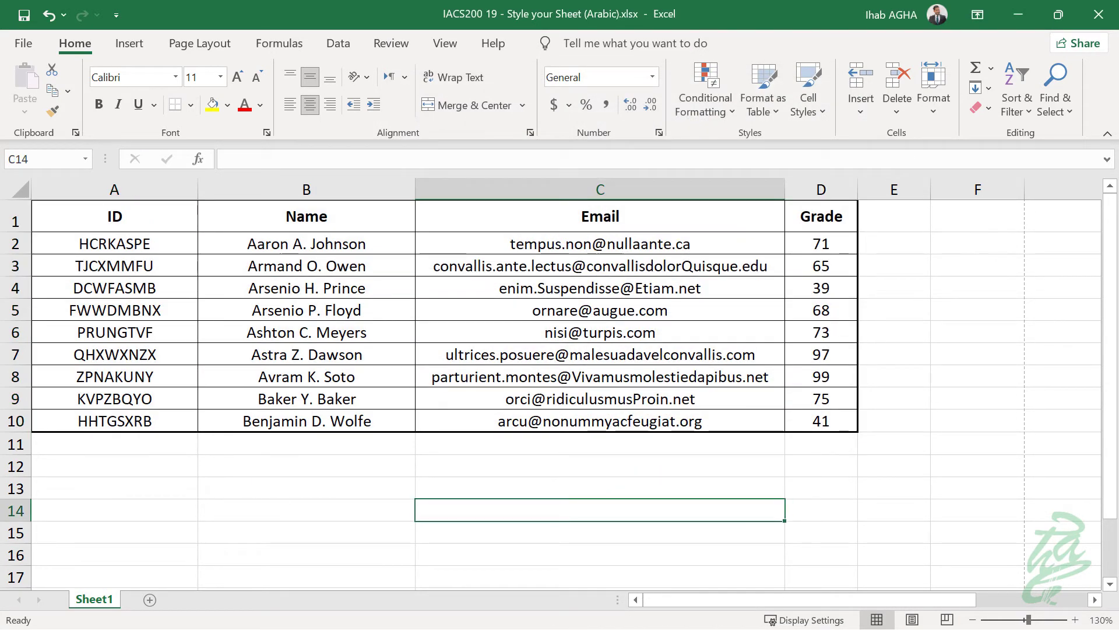
Step: Add a thick solid bottom border to the header row A1:D1
{"action": "left_click", "coordinate": [835, 216]}
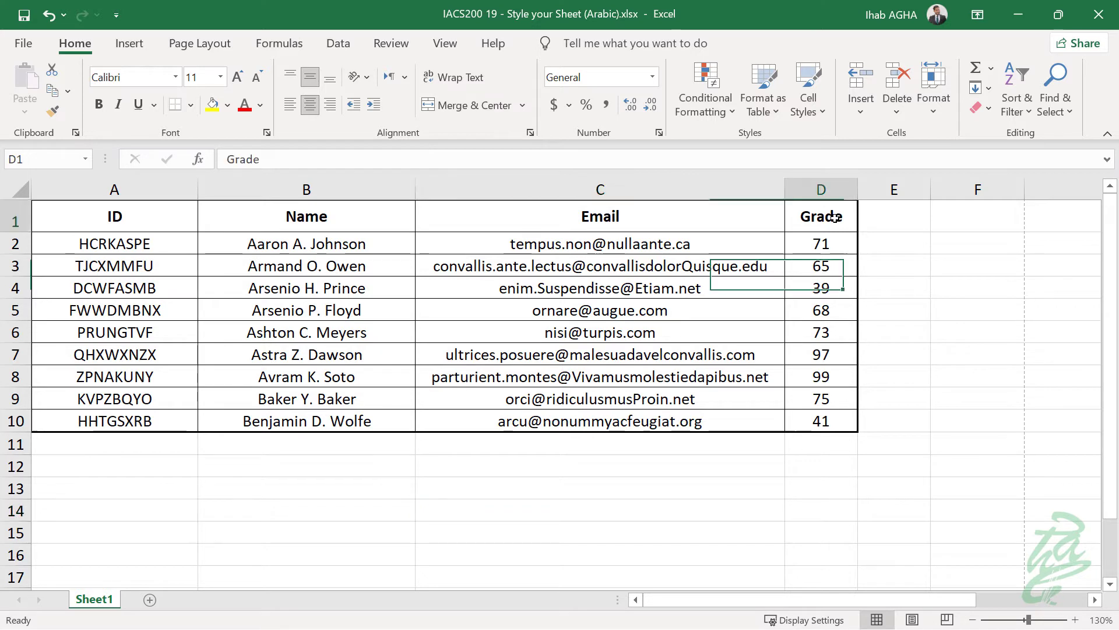
{"action": "left_click_drag", "start_coordinate": [834, 217], "coordinate": [150, 230]}
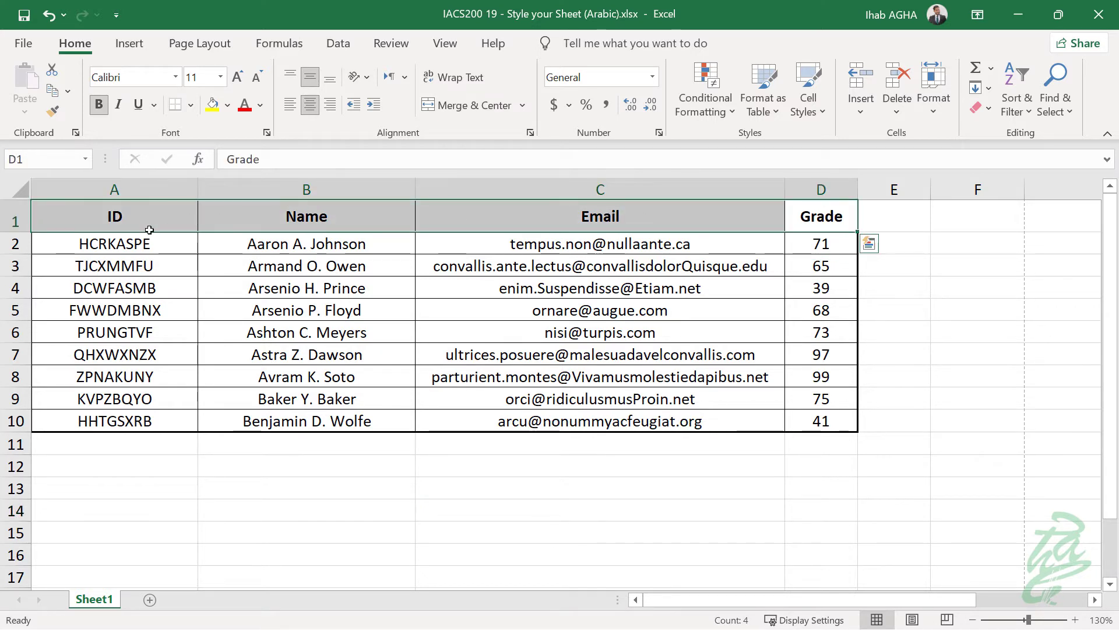
{"action": "right_click", "coordinate": [569, 218]}
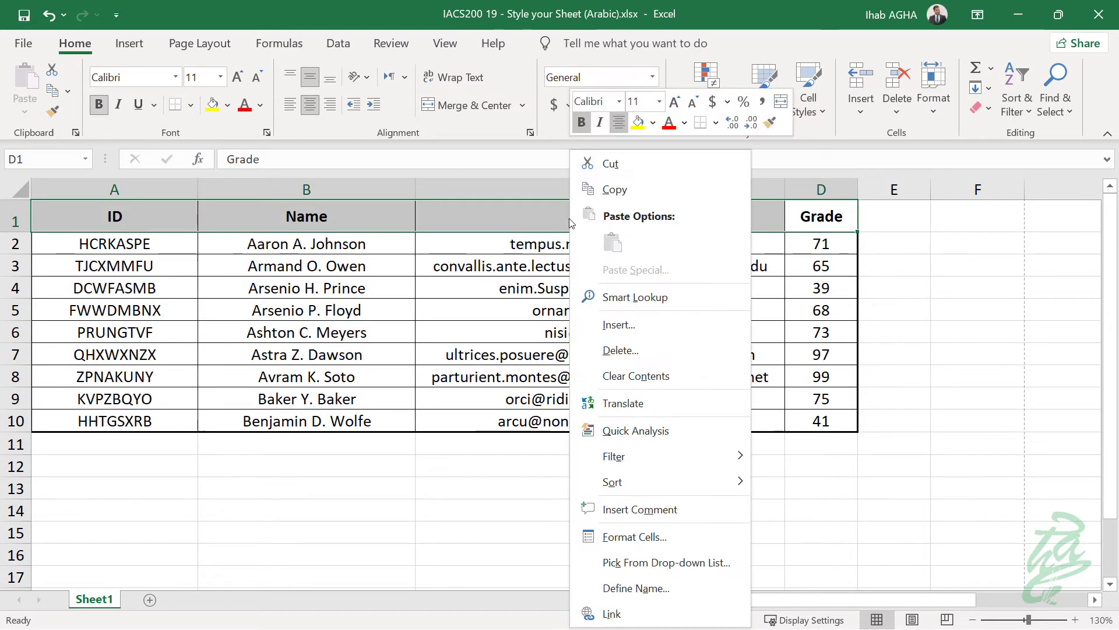
{"action": "left_click", "coordinate": [638, 535]}
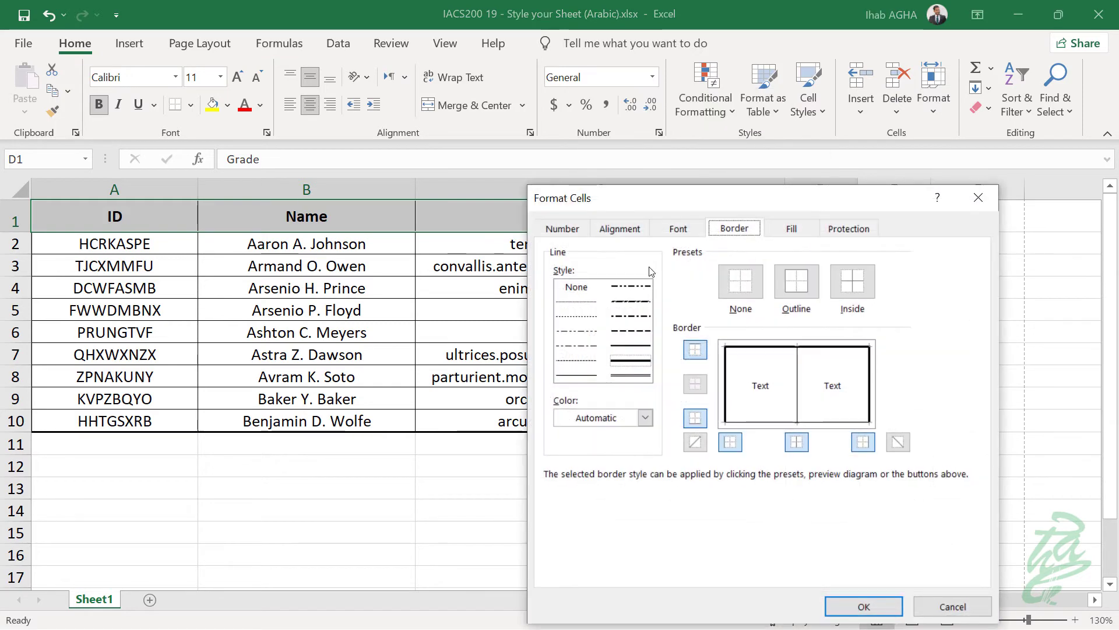
{"action": "left_click_drag", "start_coordinate": [712, 192], "coordinate": [686, 172]}
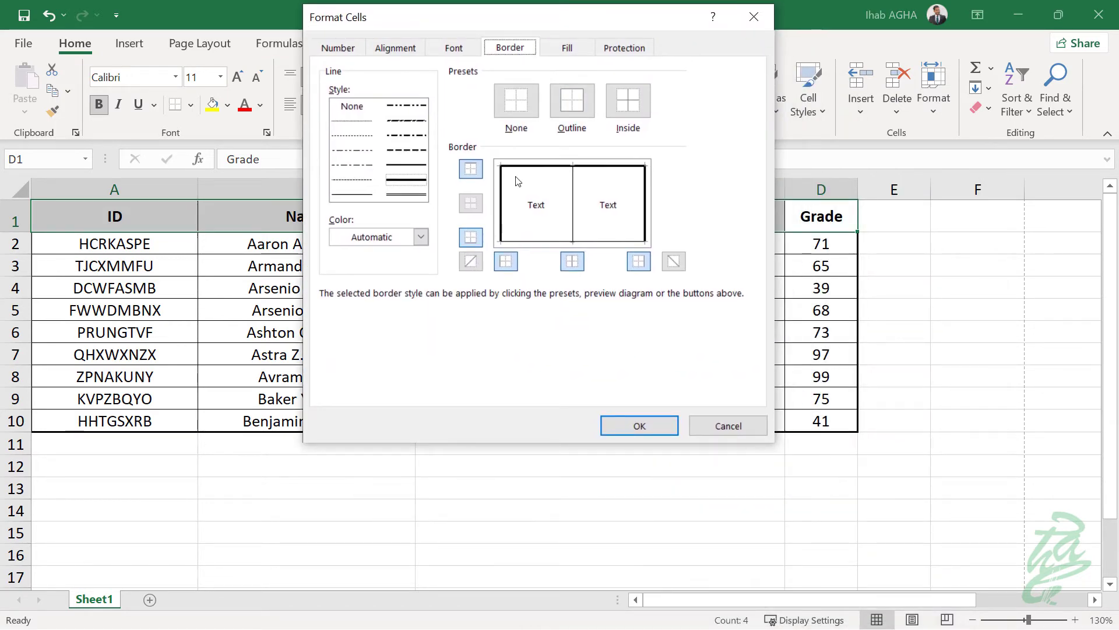
{"action": "left_click", "coordinate": [406, 181]}
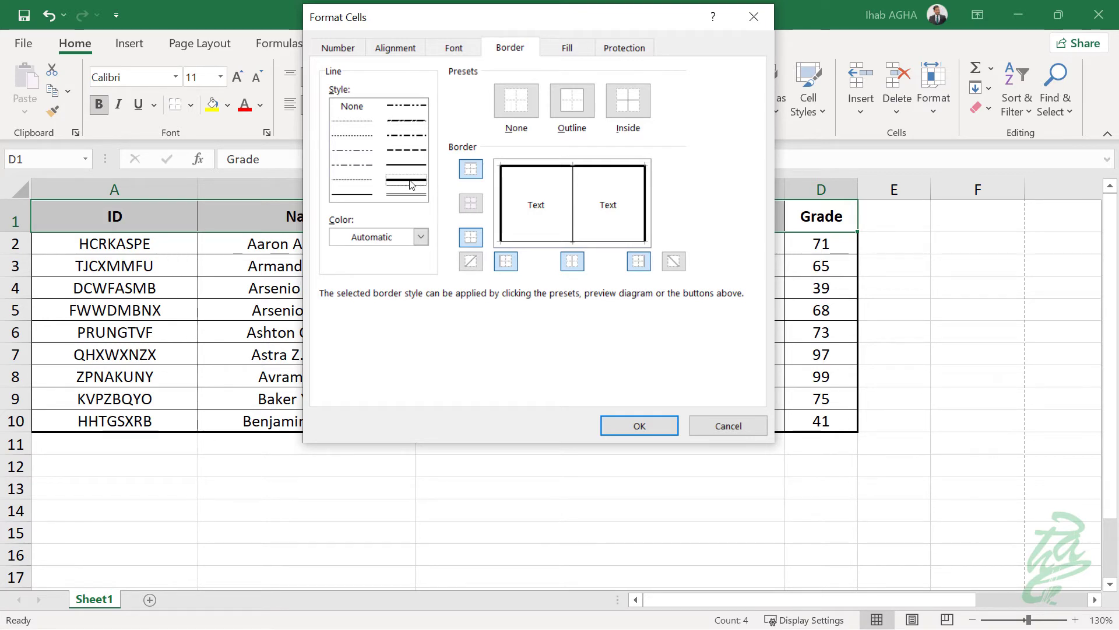
{"action": "left_click", "coordinate": [518, 241]}
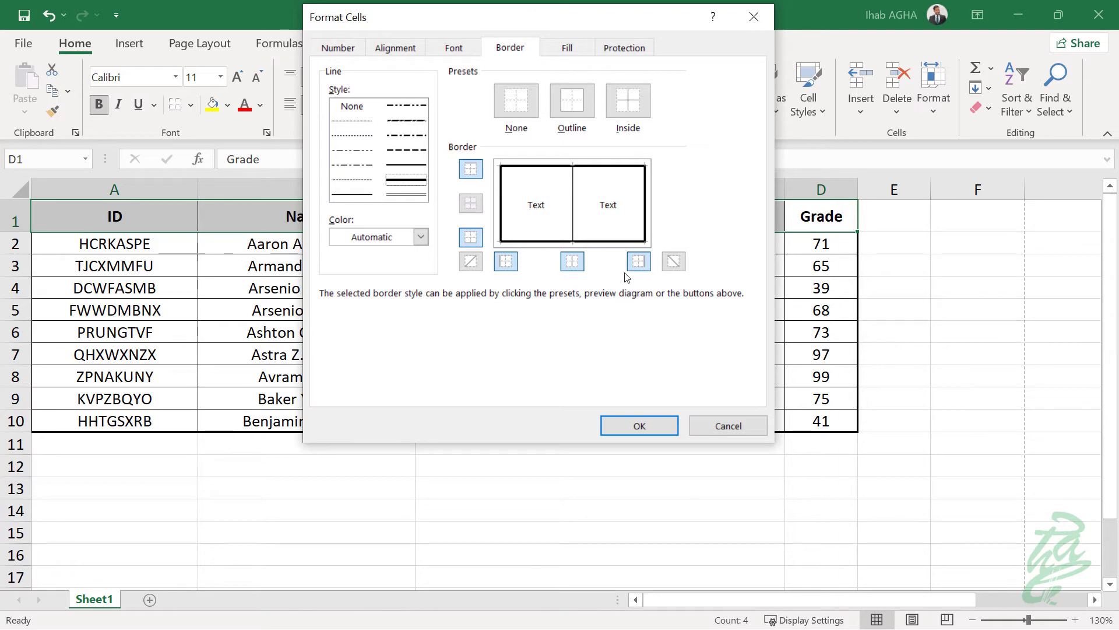
{"action": "left_click", "coordinate": [641, 424]}
{"action": "left_click", "coordinate": [948, 346]}
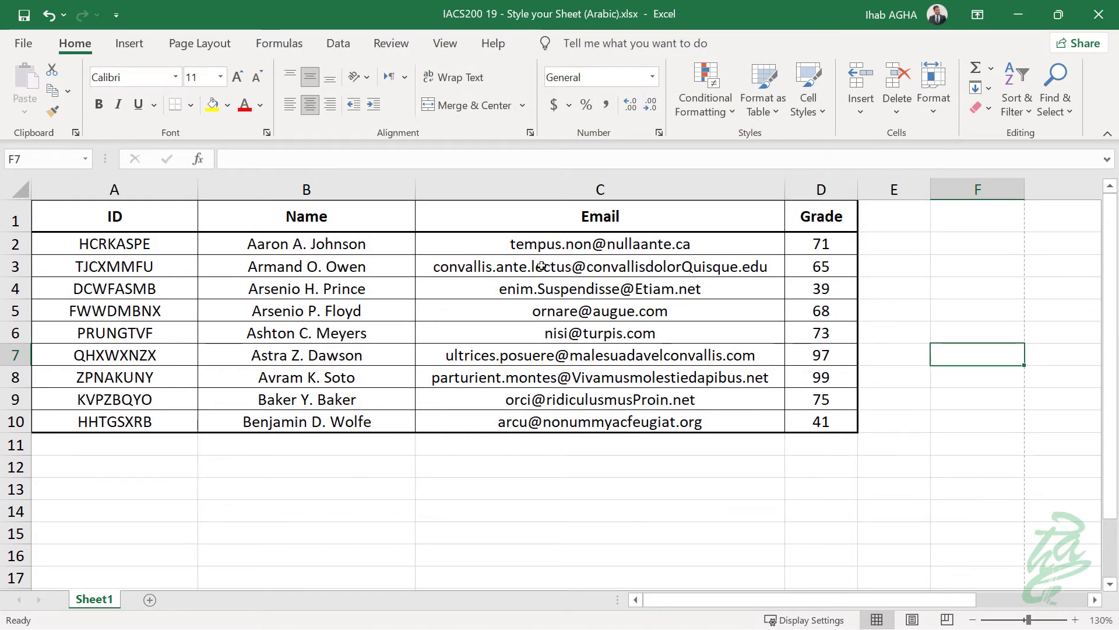
Step: Add a thick solid left border to the Grade column, cells D1:D10
{"action": "left_click_drag", "start_coordinate": [814, 211], "coordinate": [806, 426]}
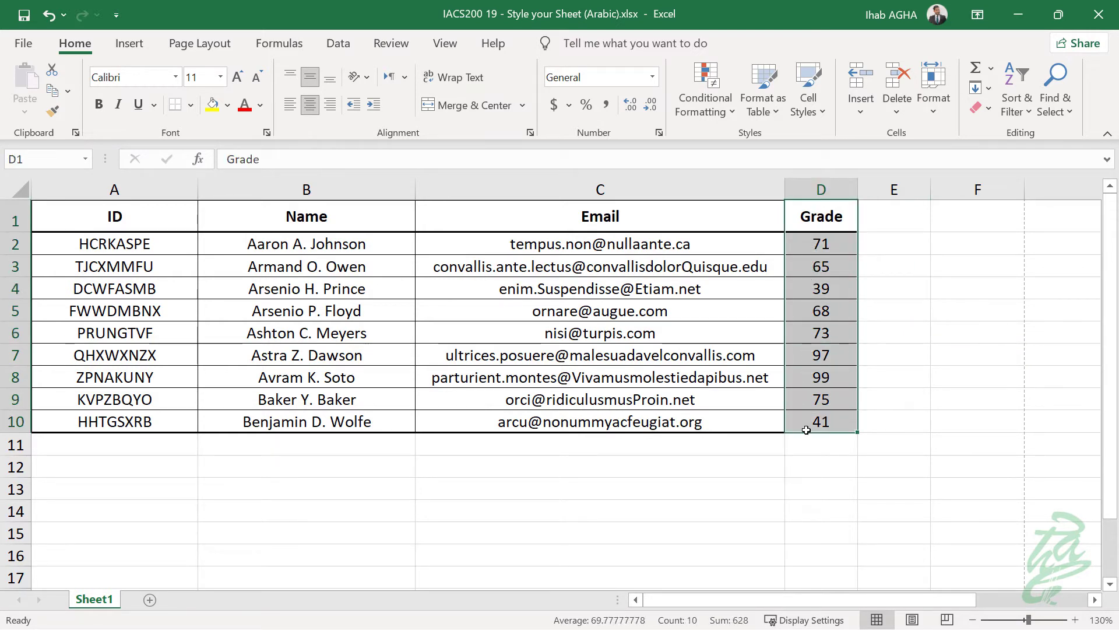
{"action": "right_click", "coordinate": [817, 260]}
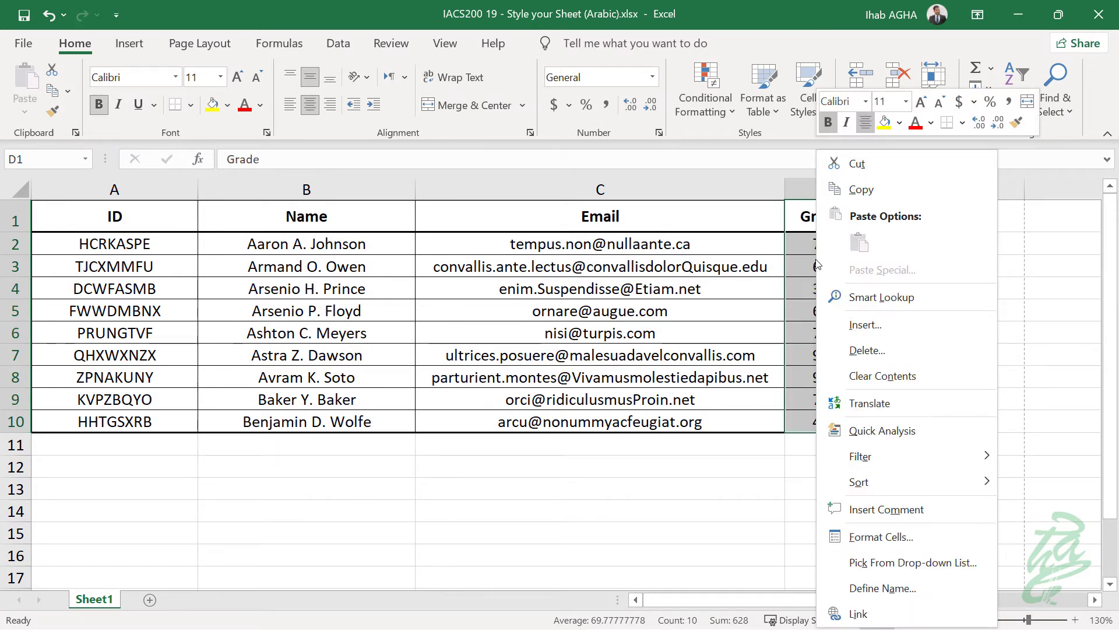
{"action": "left_click", "coordinate": [879, 536]}
{"action": "left_click_drag", "start_coordinate": [964, 197], "coordinate": [389, 47]}
{"action": "left_click", "coordinate": [489, 240]}
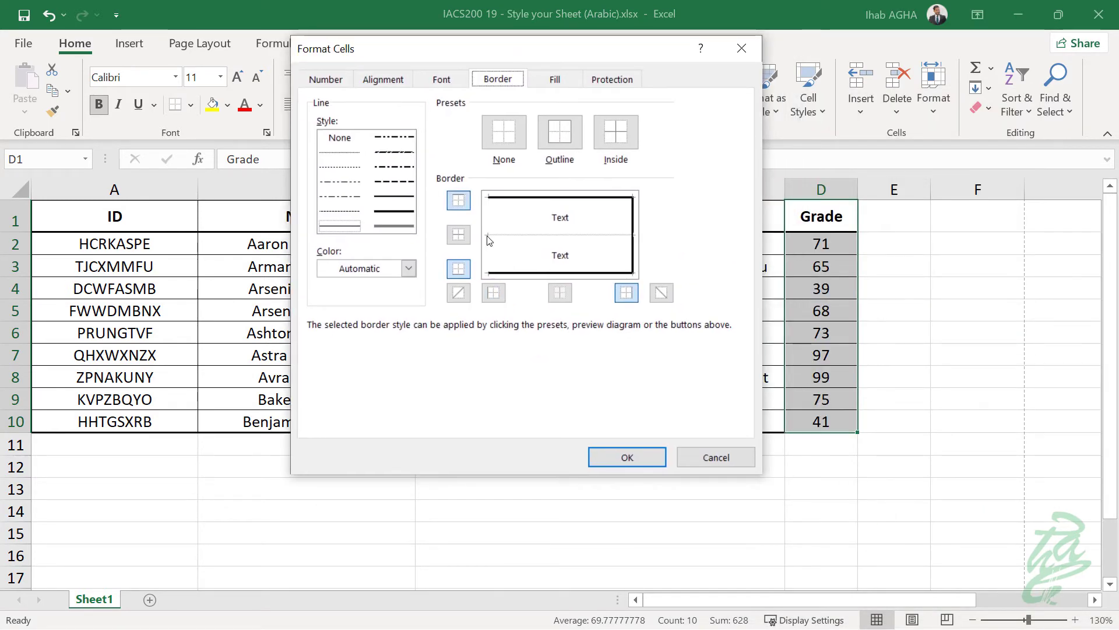
{"action": "left_click", "coordinate": [408, 214]}
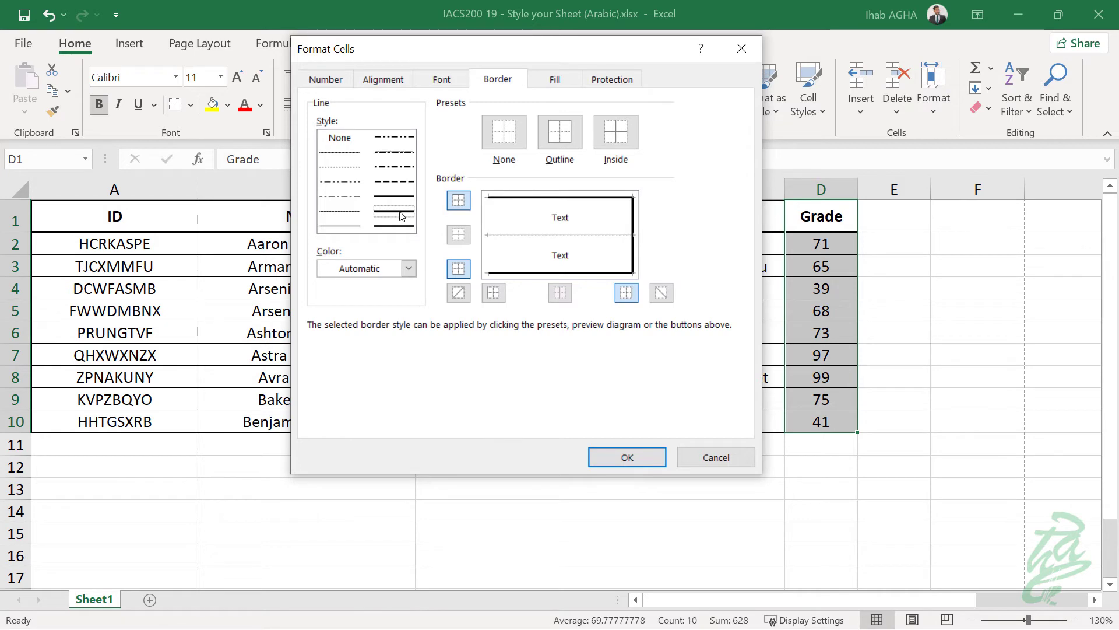
{"action": "left_click", "coordinate": [487, 236]}
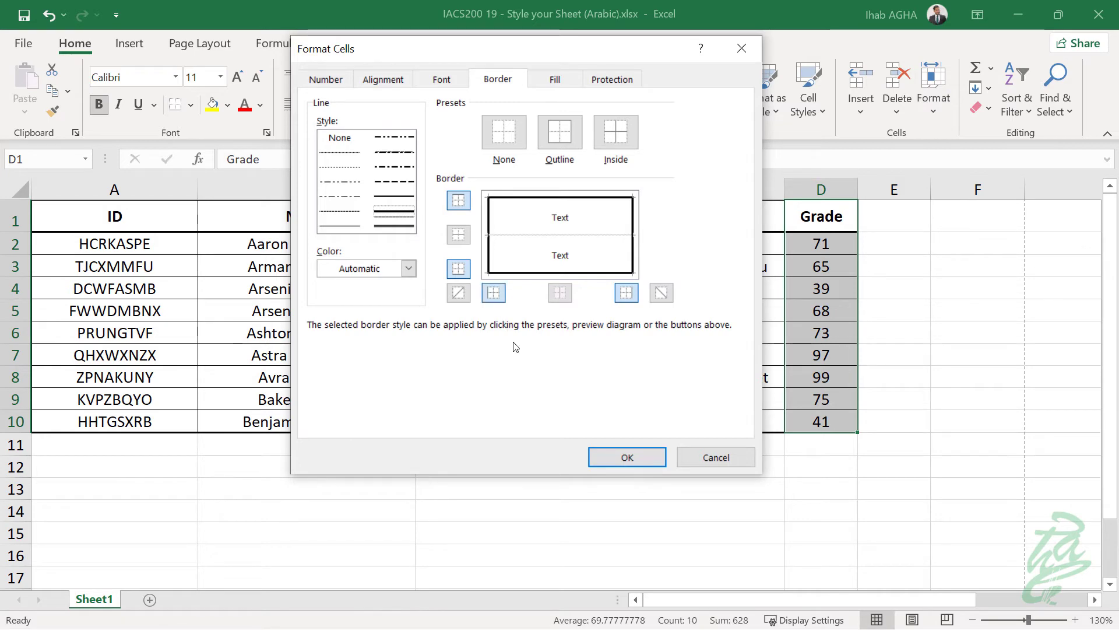
{"action": "left_click", "coordinate": [627, 457]}
{"action": "left_click", "coordinate": [894, 355]}
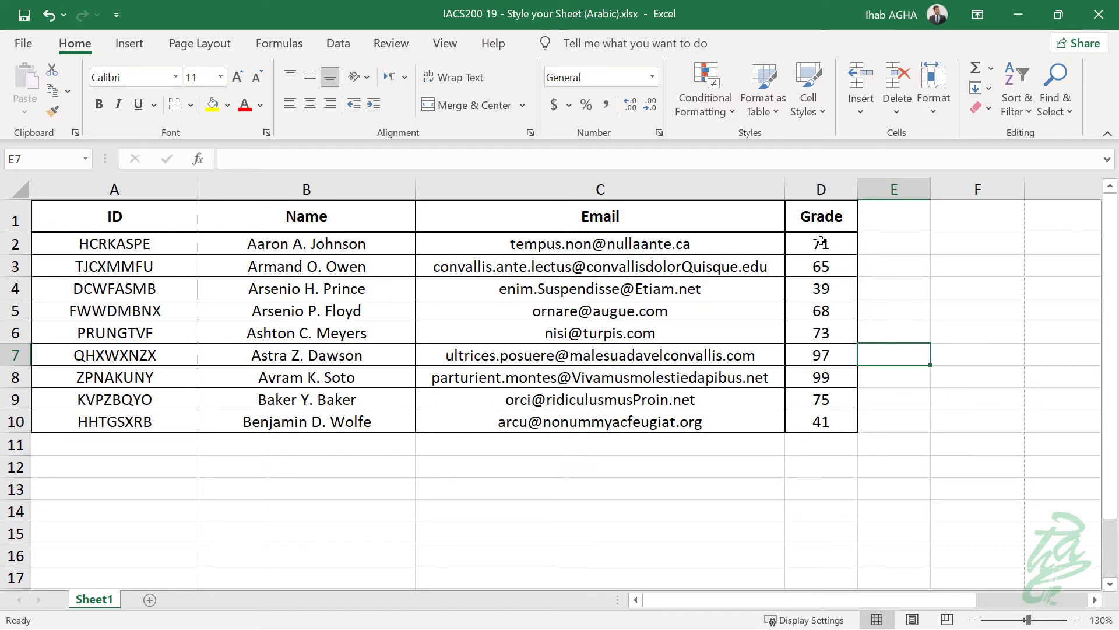
Step: Fill the grade cells D2:D10 with the standard orange-gold background color
{"action": "left_click_drag", "start_coordinate": [816, 244], "coordinate": [821, 425]}
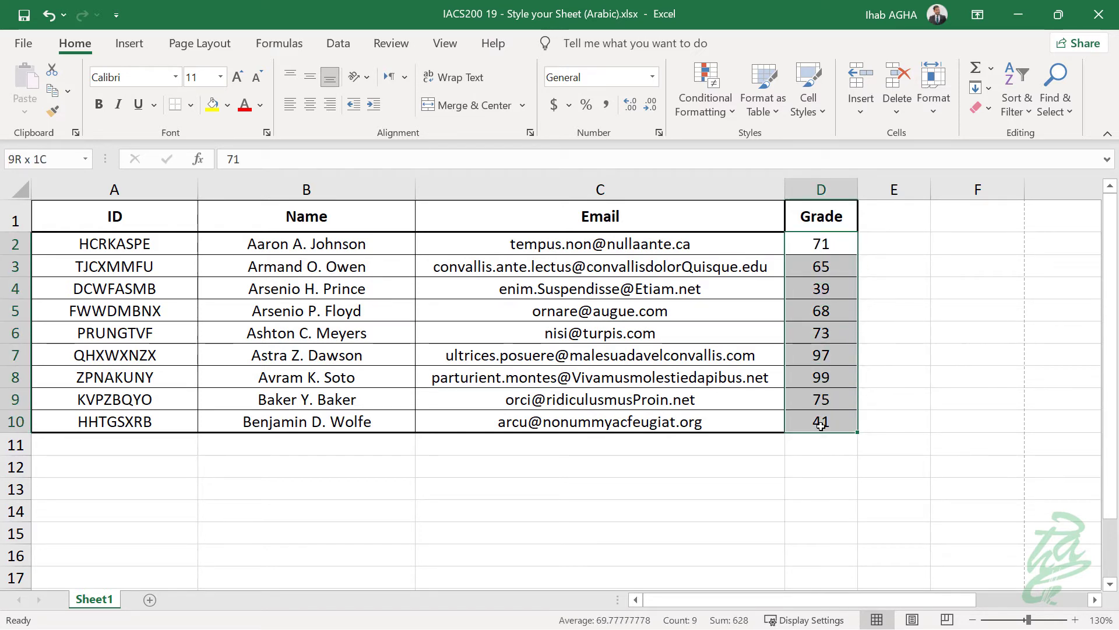
{"action": "right_click", "coordinate": [819, 288]}
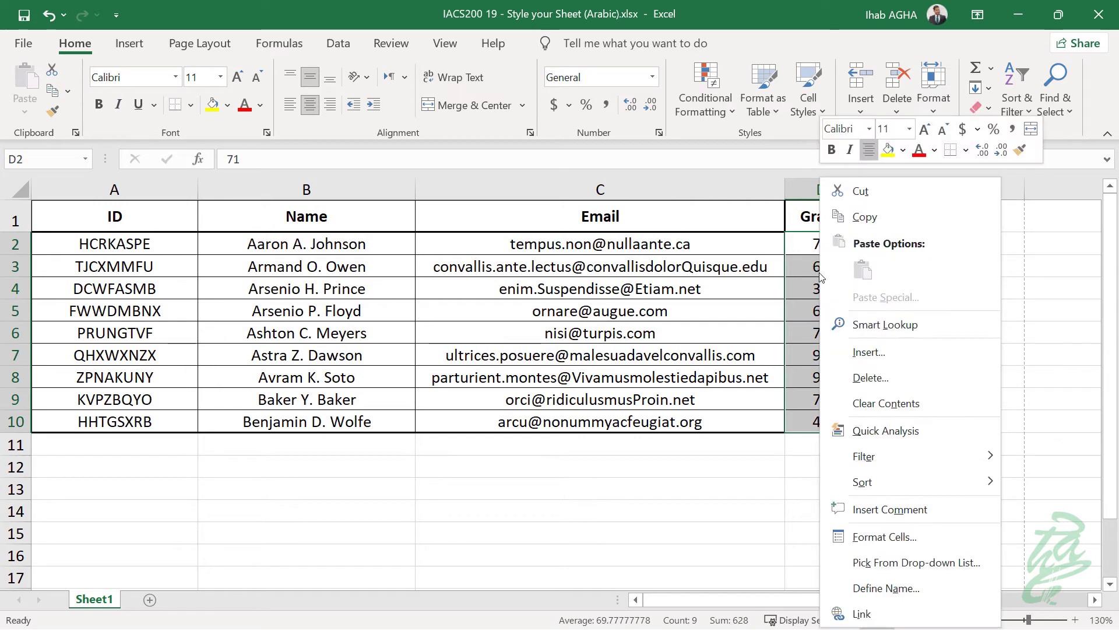
{"action": "left_click", "coordinate": [883, 537]}
{"action": "left_click_drag", "start_coordinate": [931, 207], "coordinate": [354, 57]}
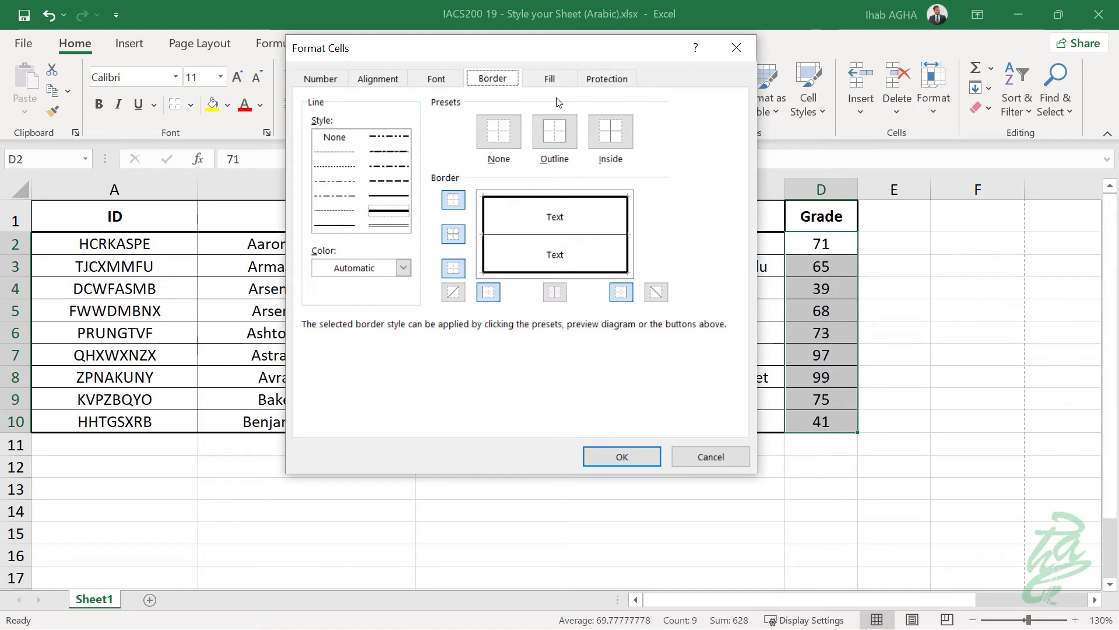
{"action": "left_click", "coordinate": [550, 79]}
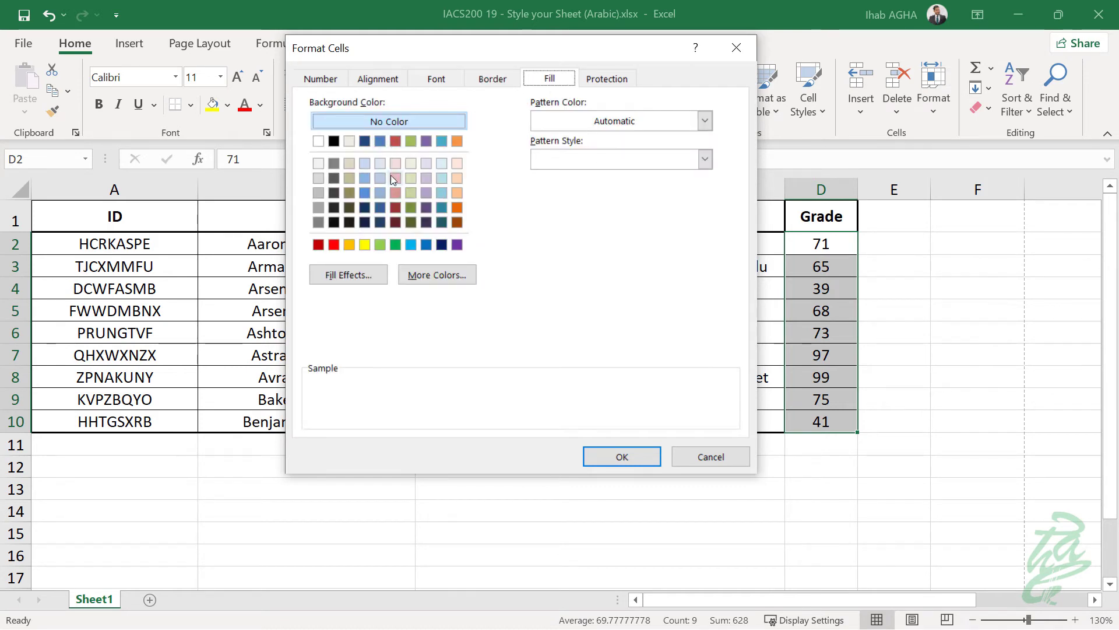
{"action": "left_click", "coordinate": [349, 245]}
{"action": "left_click", "coordinate": [621, 456]}
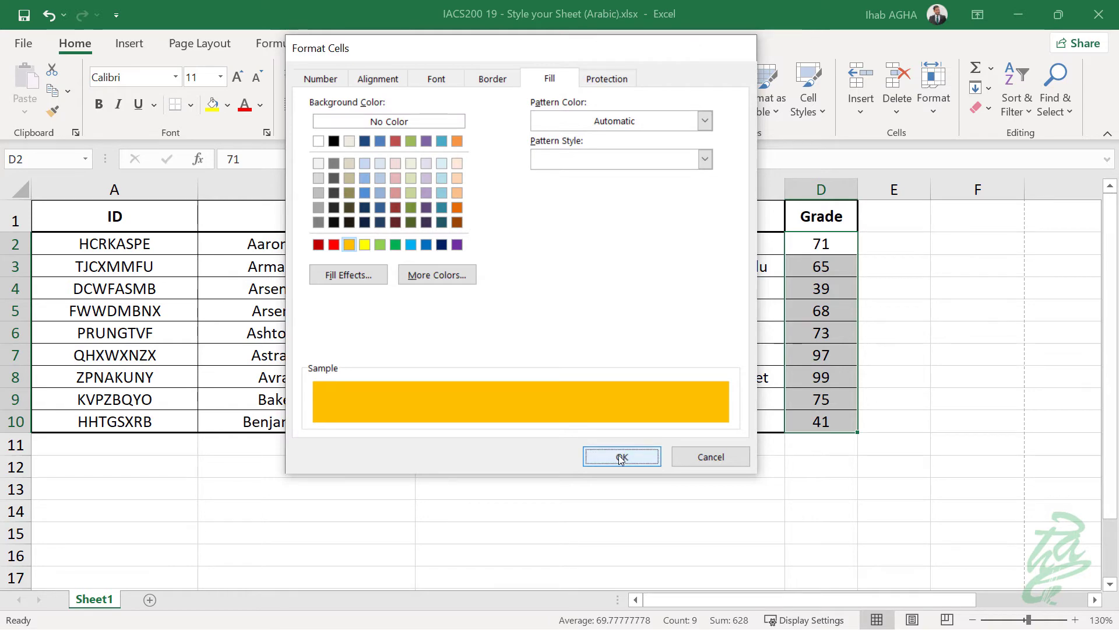
Step: Fill the header cells A1:D1 with a light blue theme color
{"action": "left_click", "coordinate": [919, 326]}
{"action": "left_click", "coordinate": [899, 399]}
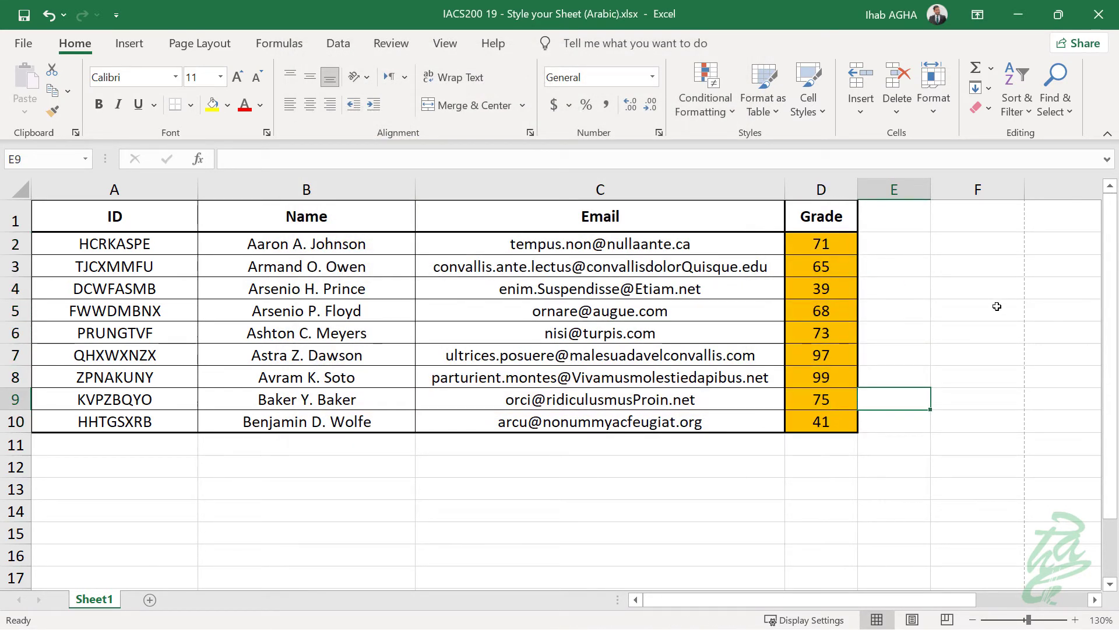
{"action": "left_click_drag", "start_coordinate": [830, 215], "coordinate": [152, 221]}
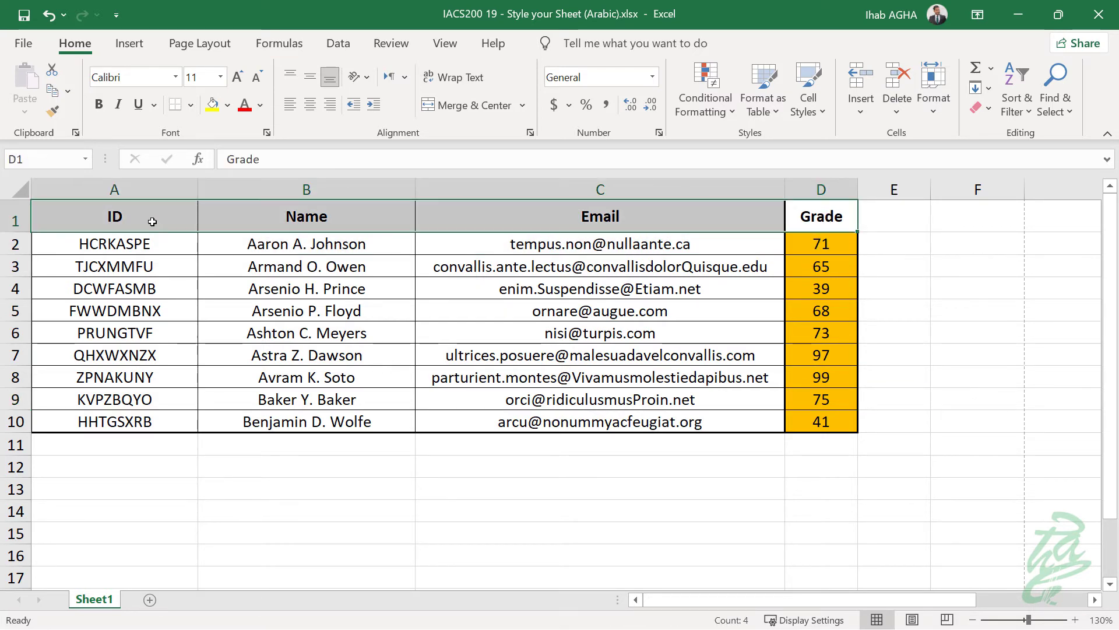
{"action": "left_click", "coordinate": [228, 106]}
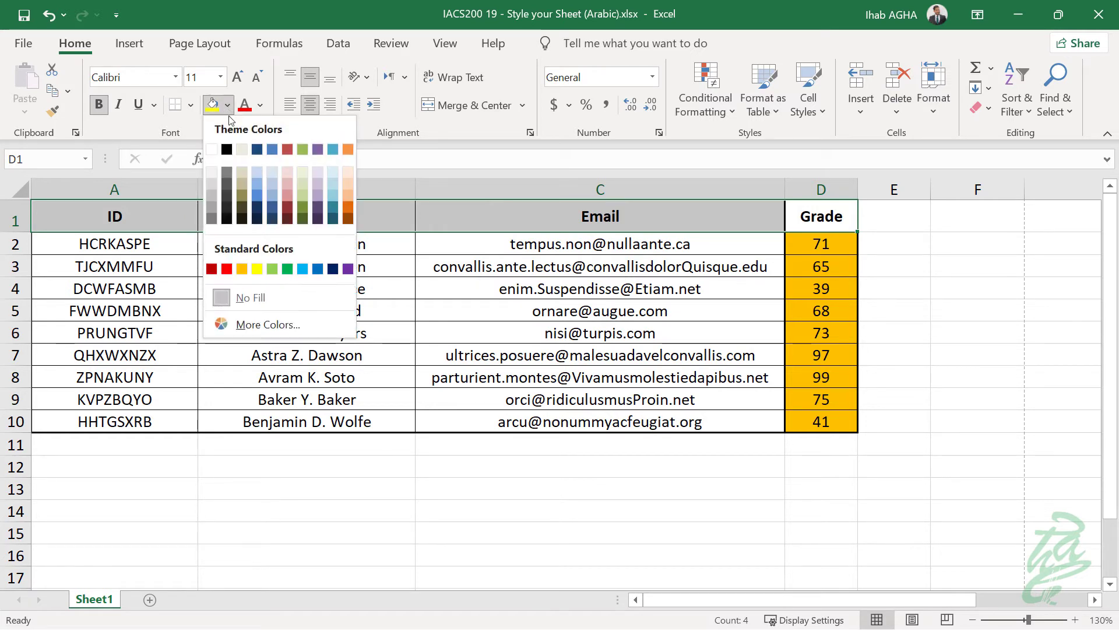
{"action": "left_click", "coordinate": [272, 187]}
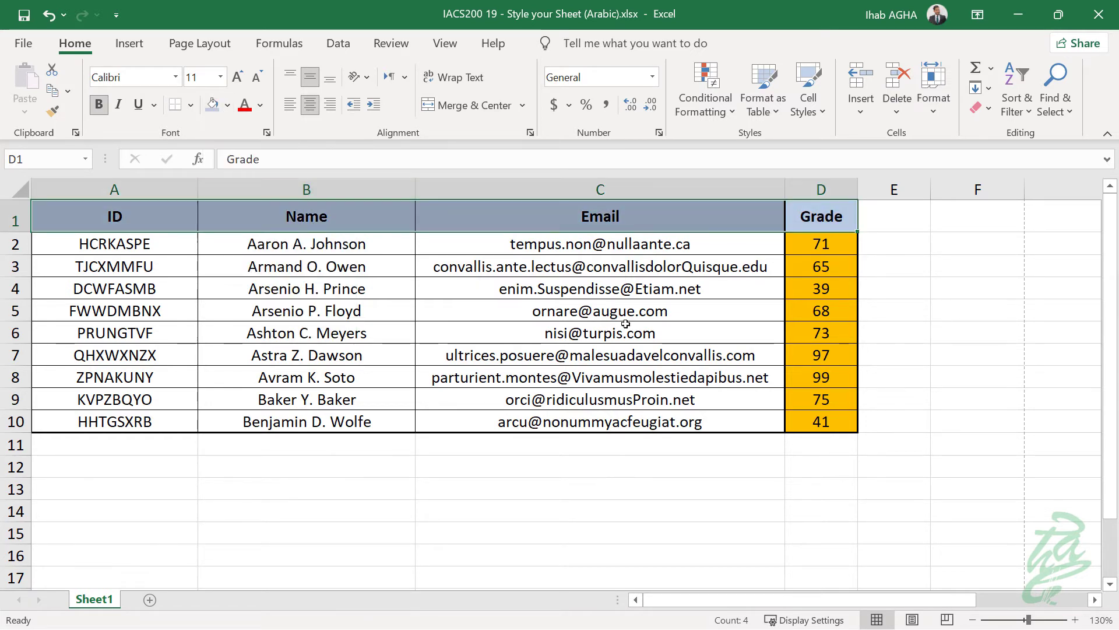
{"action": "left_click", "coordinate": [924, 337]}
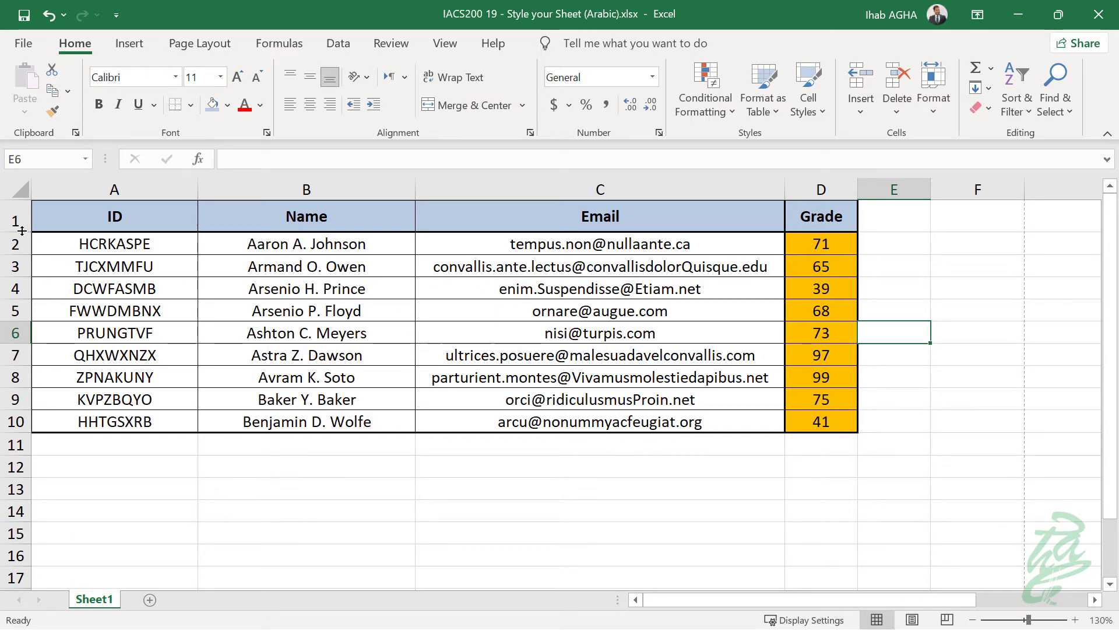
Step: Increase the height of header row 1 to about twice its size
{"action": "left_click_drag", "start_coordinate": [22, 231], "coordinate": [16, 269]}
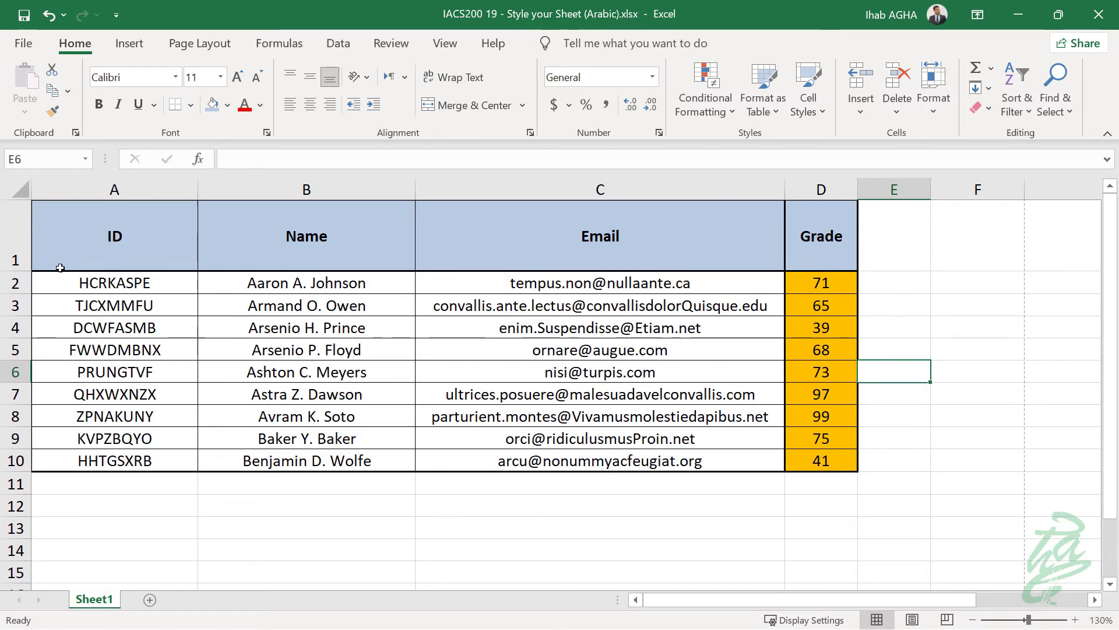
{"action": "left_click", "coordinate": [86, 231]}
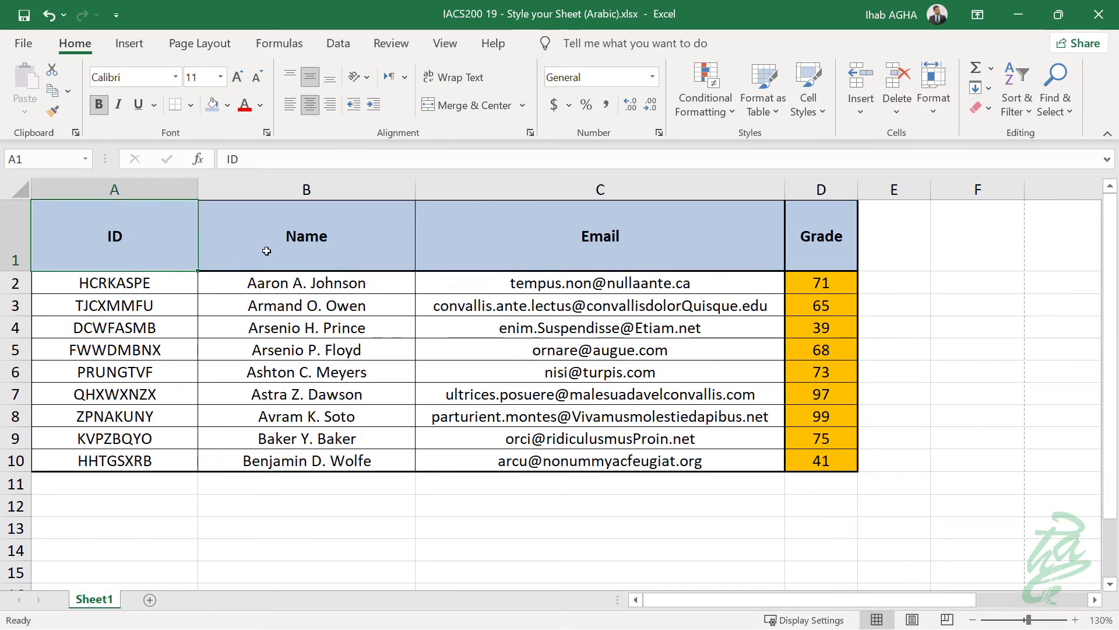
Step: Try angling the header labels in A1:D1 counterclockwise and check the slanted cells
{"action": "left_click_drag", "start_coordinate": [166, 237], "coordinate": [805, 254]}
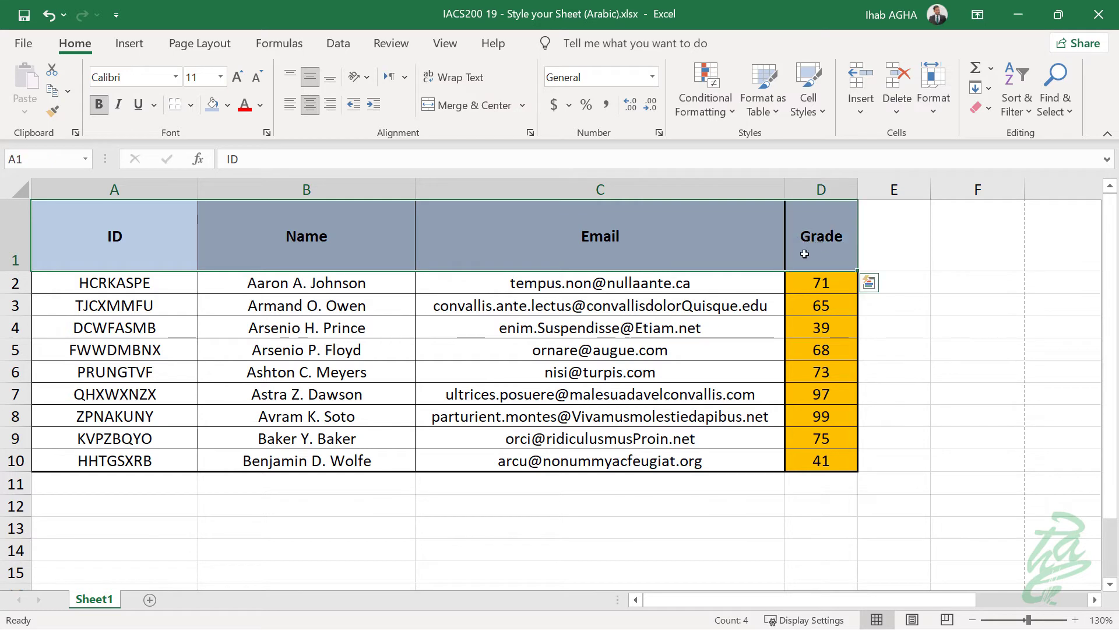
{"action": "left_click", "coordinate": [368, 78]}
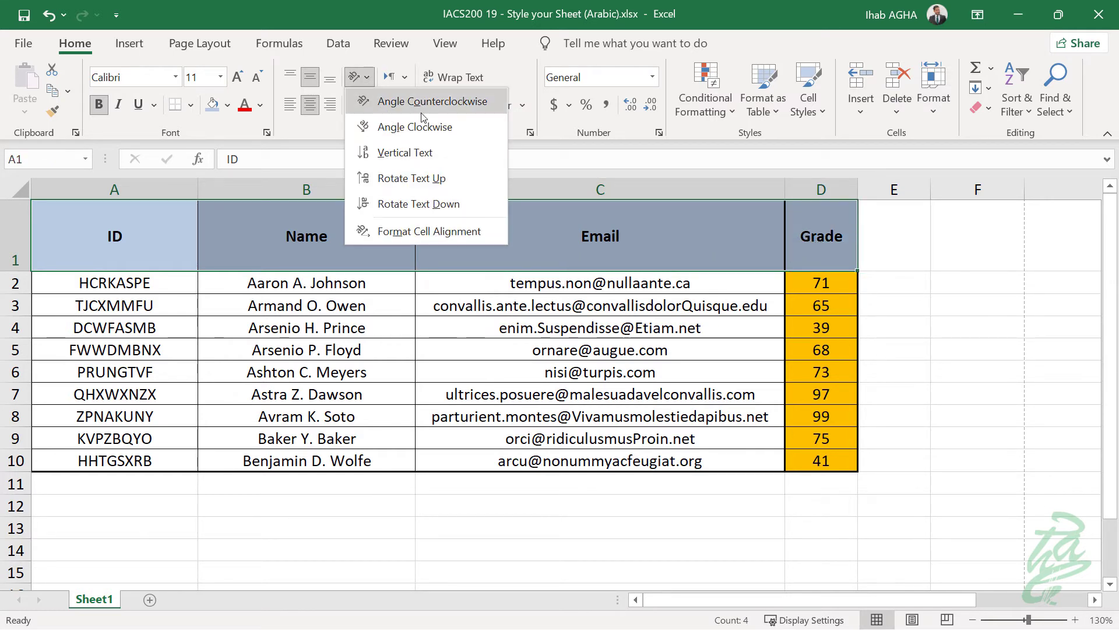
{"action": "left_click", "coordinate": [465, 103]}
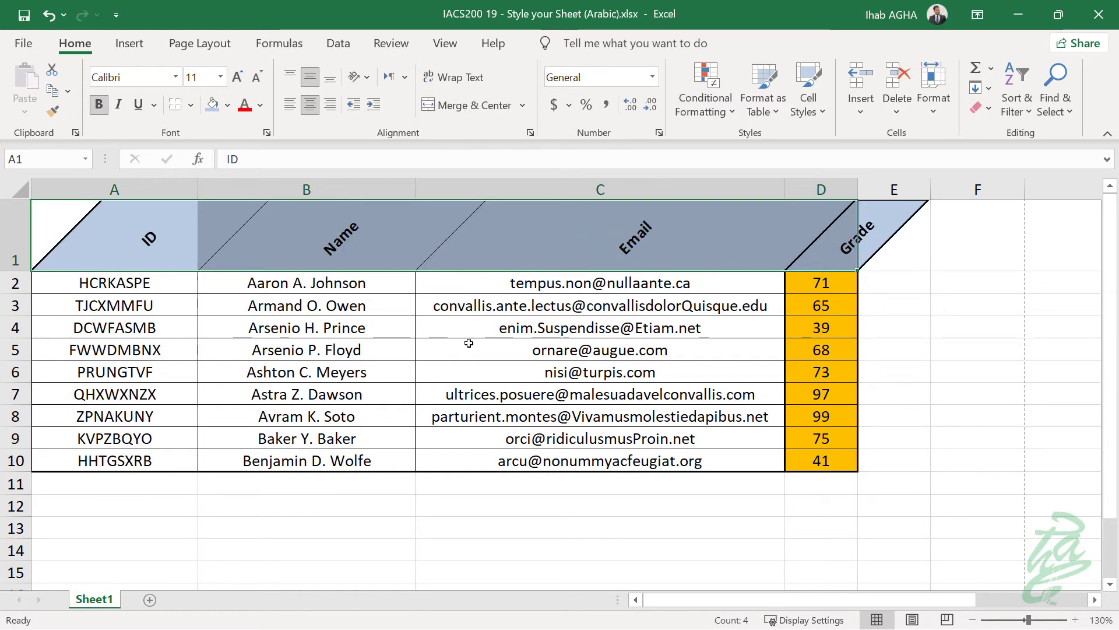
{"action": "left_click", "coordinate": [823, 245]}
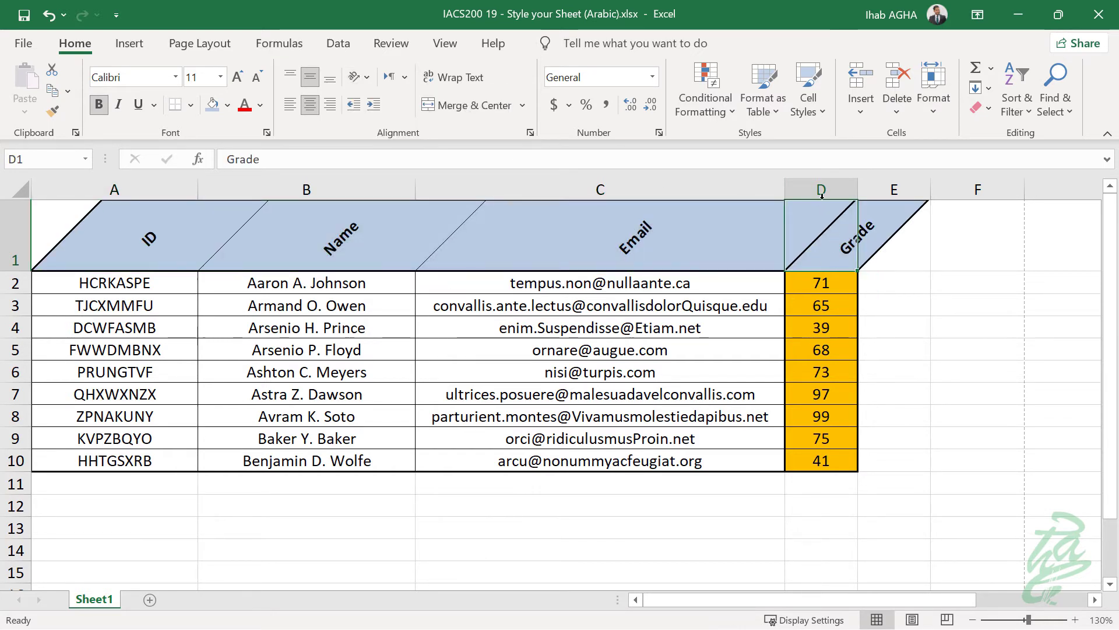
{"action": "left_click", "coordinate": [782, 277]}
{"action": "left_click", "coordinate": [792, 233]}
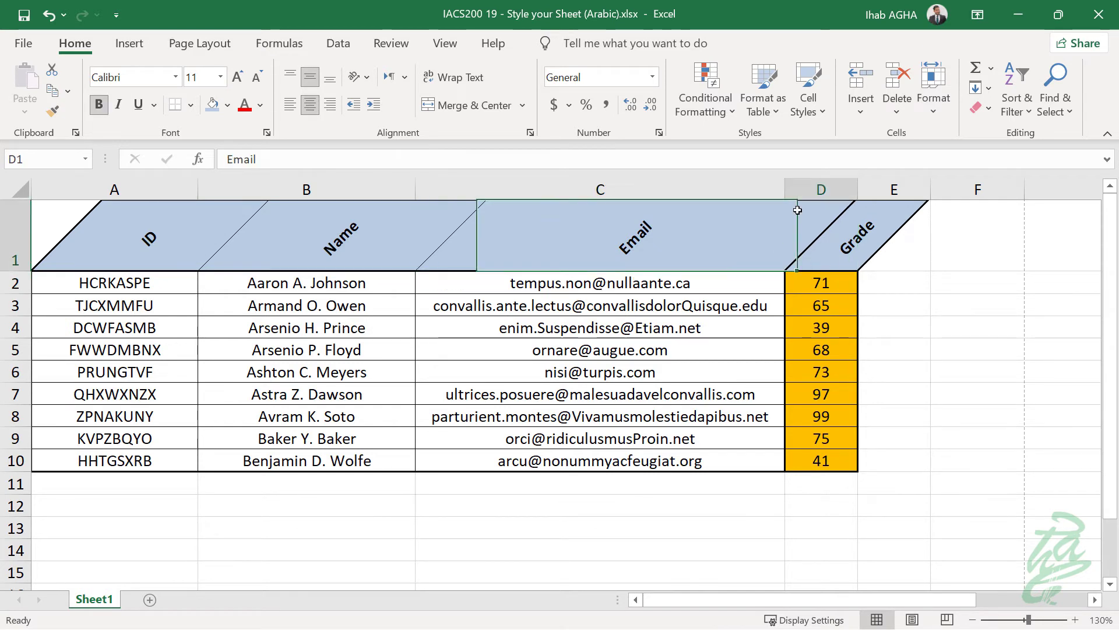
{"action": "left_click", "coordinate": [828, 231]}
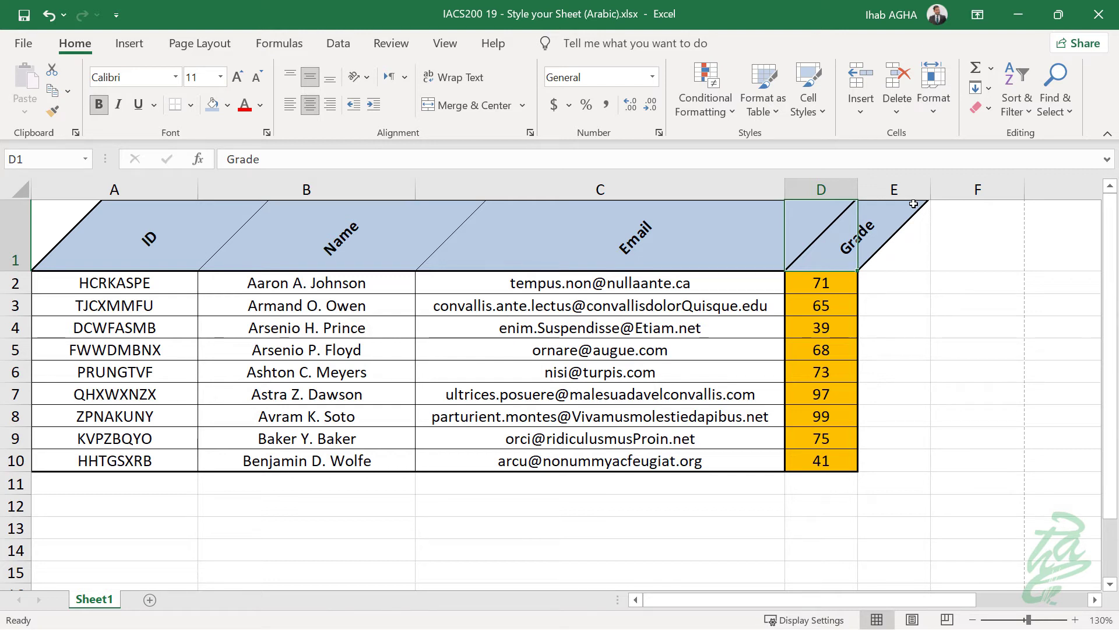
Step: Try vertical text orientation on the header cells A1:D1, and undo the orientation changes to restore horizontal labels
{"action": "left_click_drag", "start_coordinate": [819, 220], "coordinate": [134, 233]}
{"action": "left_click", "coordinate": [359, 77]}
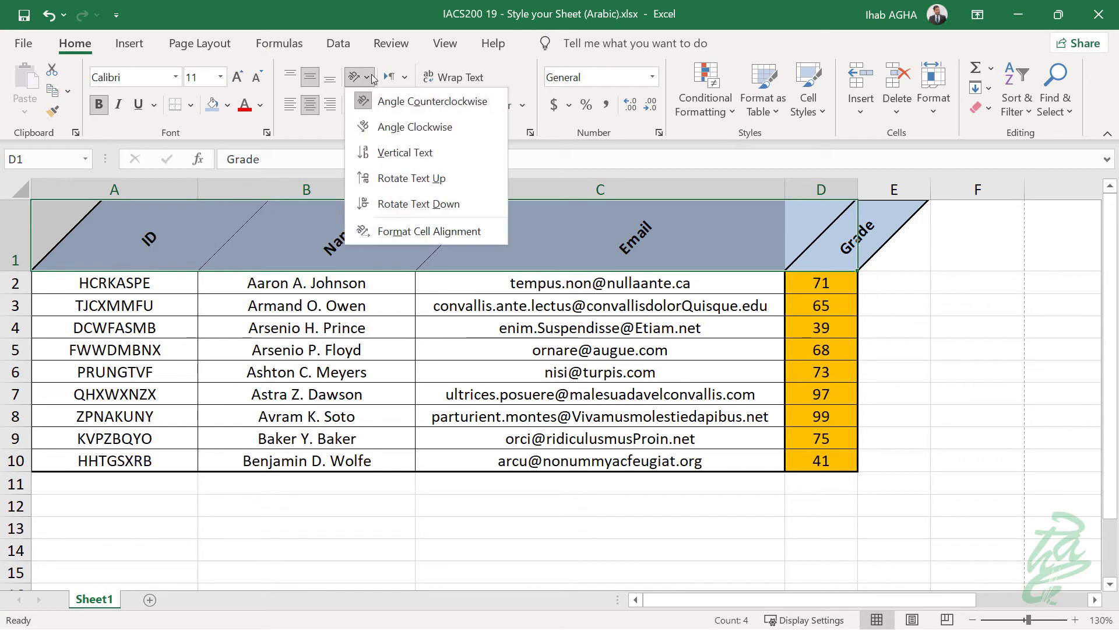
{"action": "left_click", "coordinate": [391, 153]}
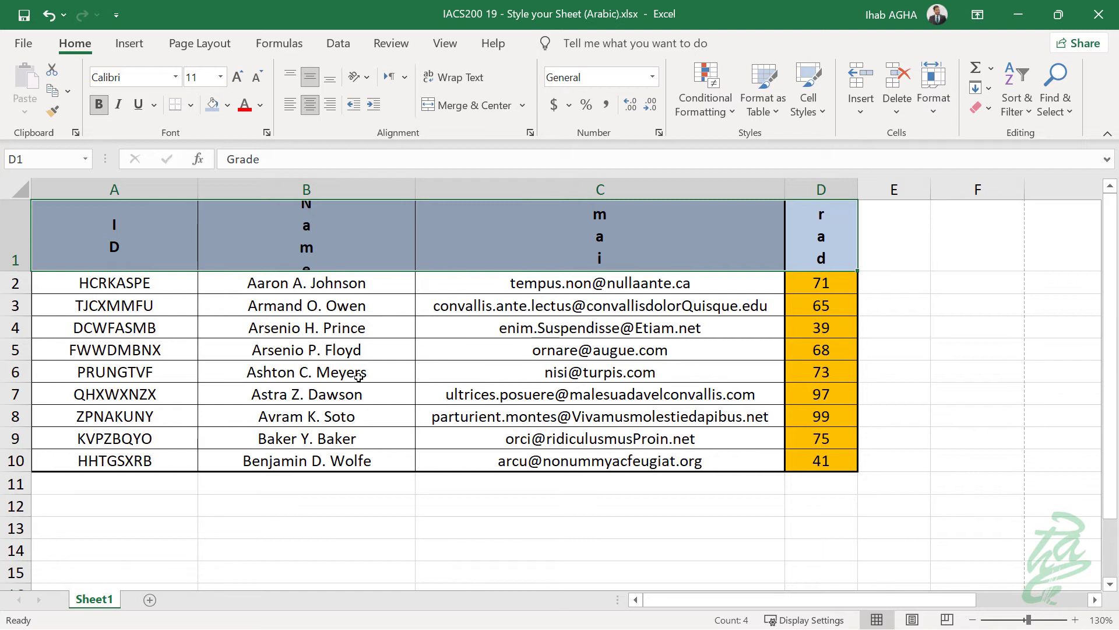
{"action": "key", "text": "ctrl+z"}
{"action": "key", "text": "ctrl+z"}
{"action": "key", "text": "ctrl+z"}
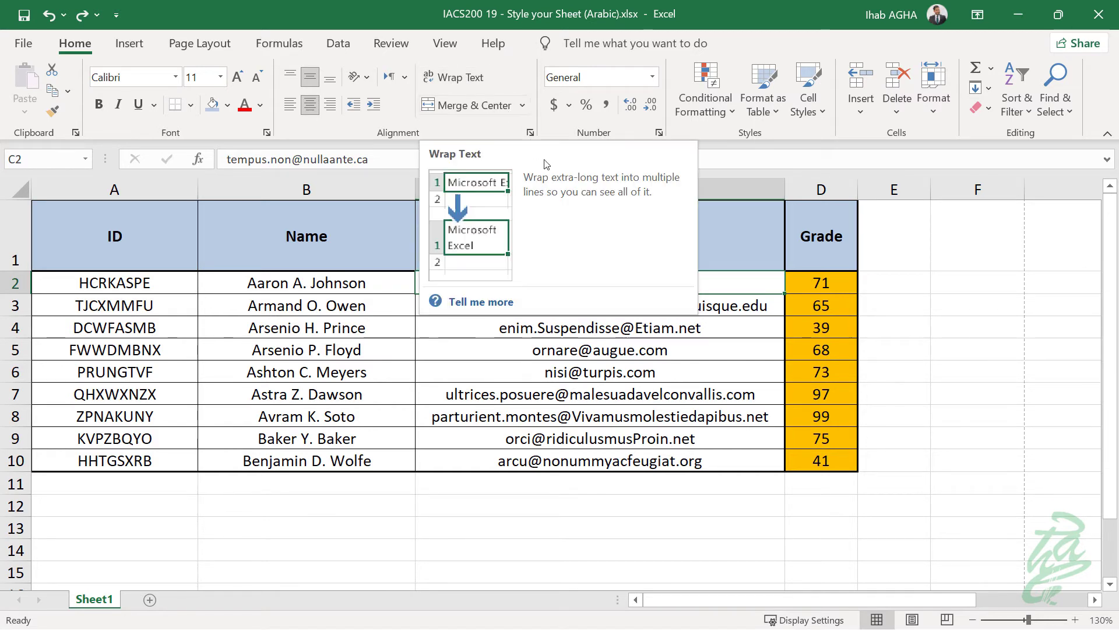
{"action": "left_click", "coordinate": [867, 274]}
{"action": "left_click", "coordinate": [670, 240]}
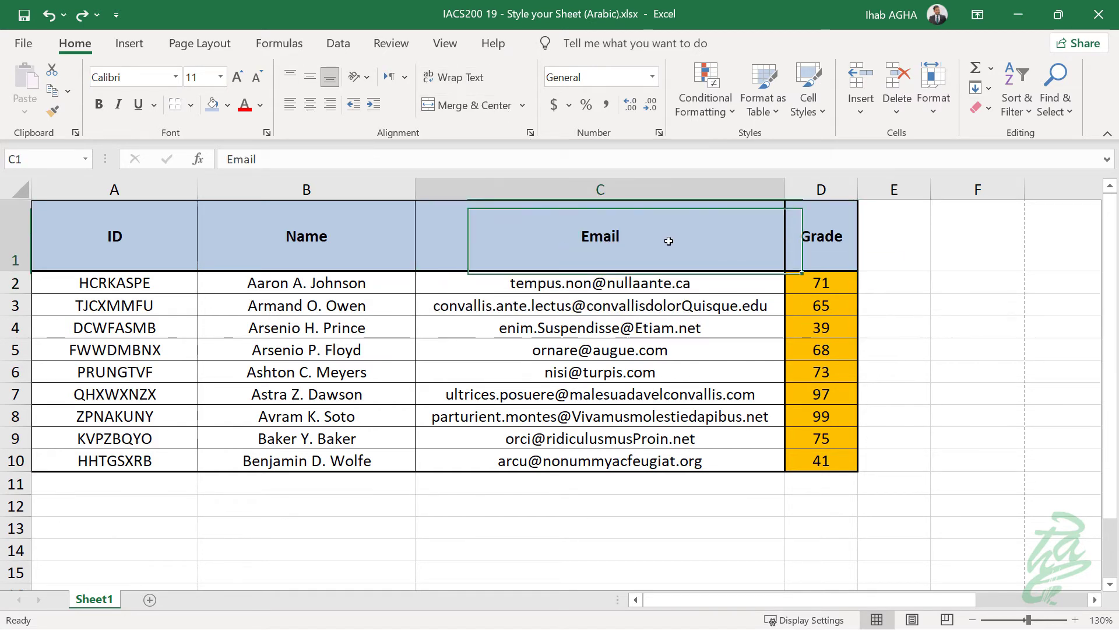
{"action": "double_click", "coordinate": [633, 242]}
{"action": "double_click", "coordinate": [605, 239]}
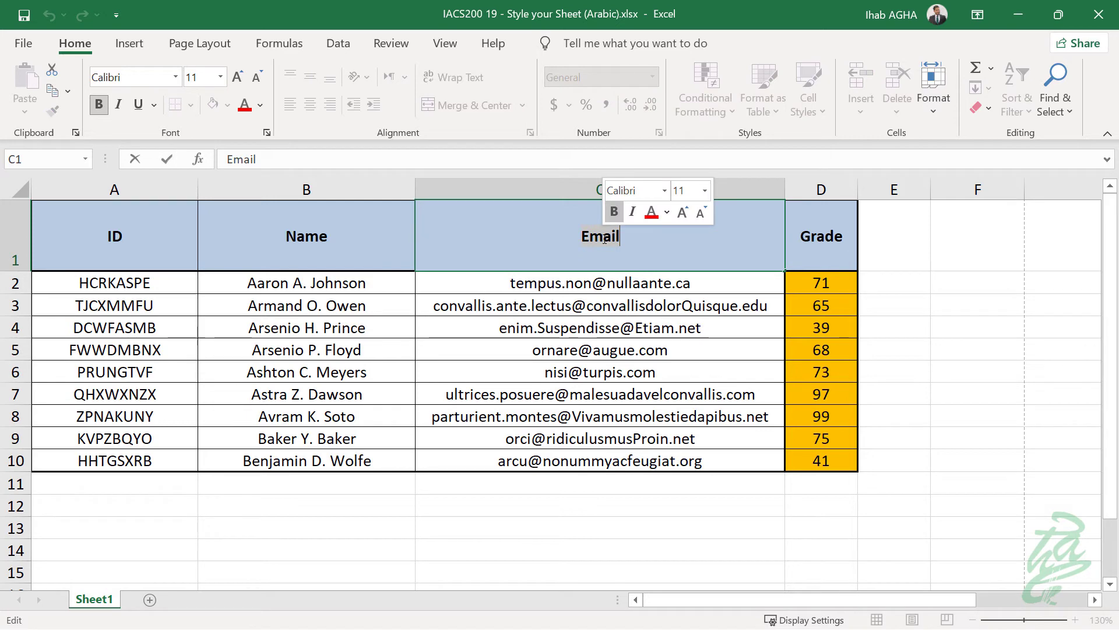
{"action": "left_click", "coordinate": [606, 327]}
{"action": "left_click", "coordinate": [546, 313]}
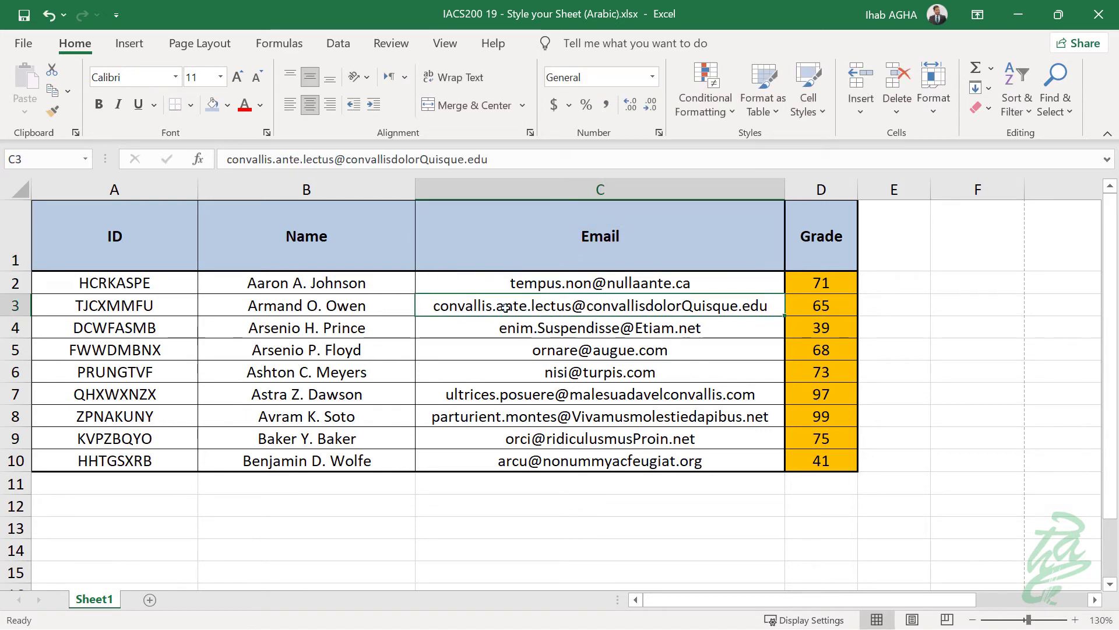
Step: Narrow the Email column to about two-thirds of its width, try wrapping the text in cell C3, and undo the wrap
{"action": "left_click_drag", "start_coordinate": [786, 186], "coordinate": [638, 188]}
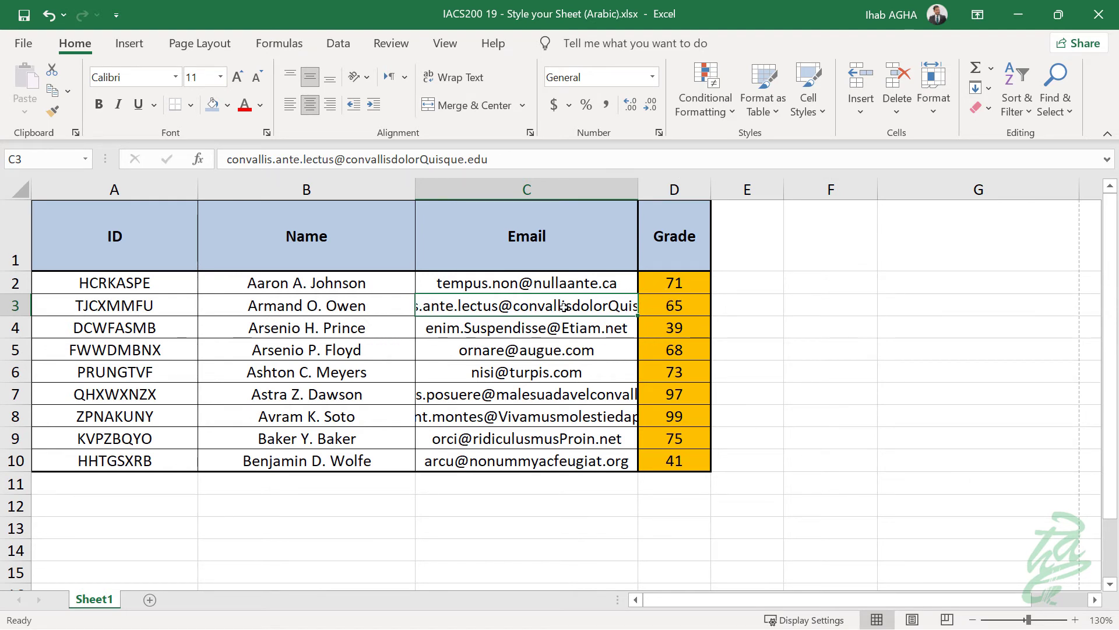
{"action": "left_click", "coordinate": [621, 396]}
{"action": "left_click", "coordinate": [551, 304]}
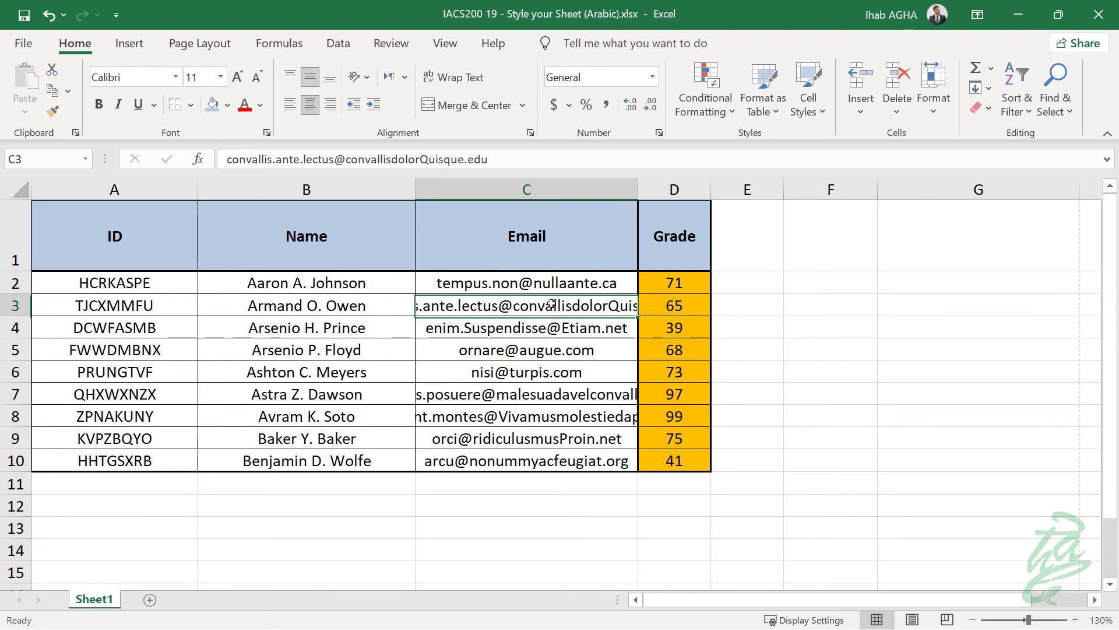
{"action": "left_click", "coordinate": [454, 78]}
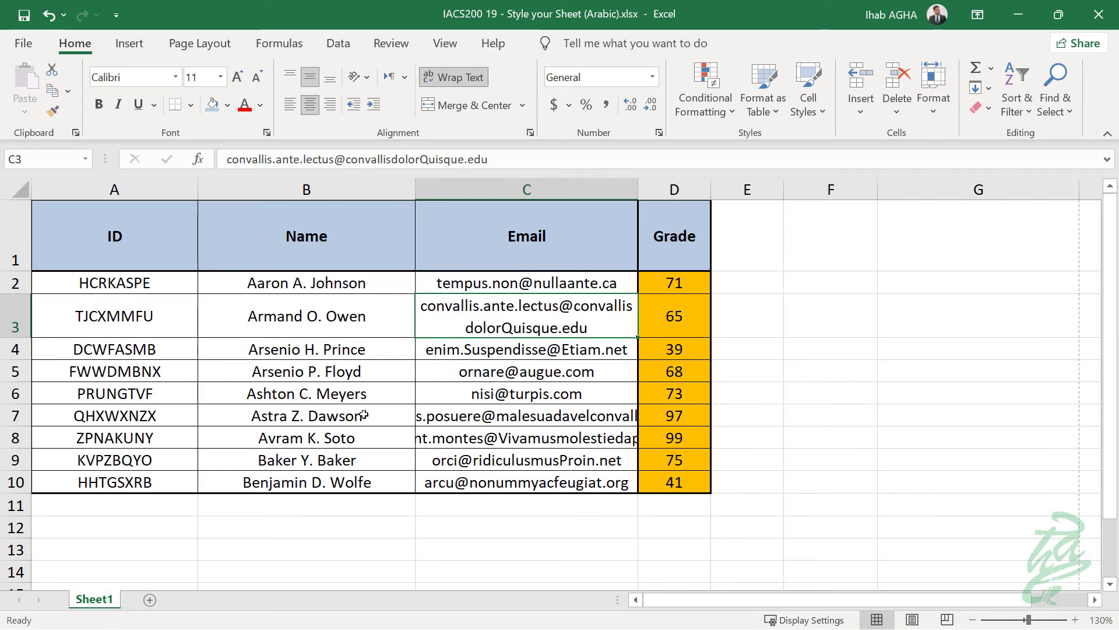
{"action": "key", "text": "ctrl+z"}
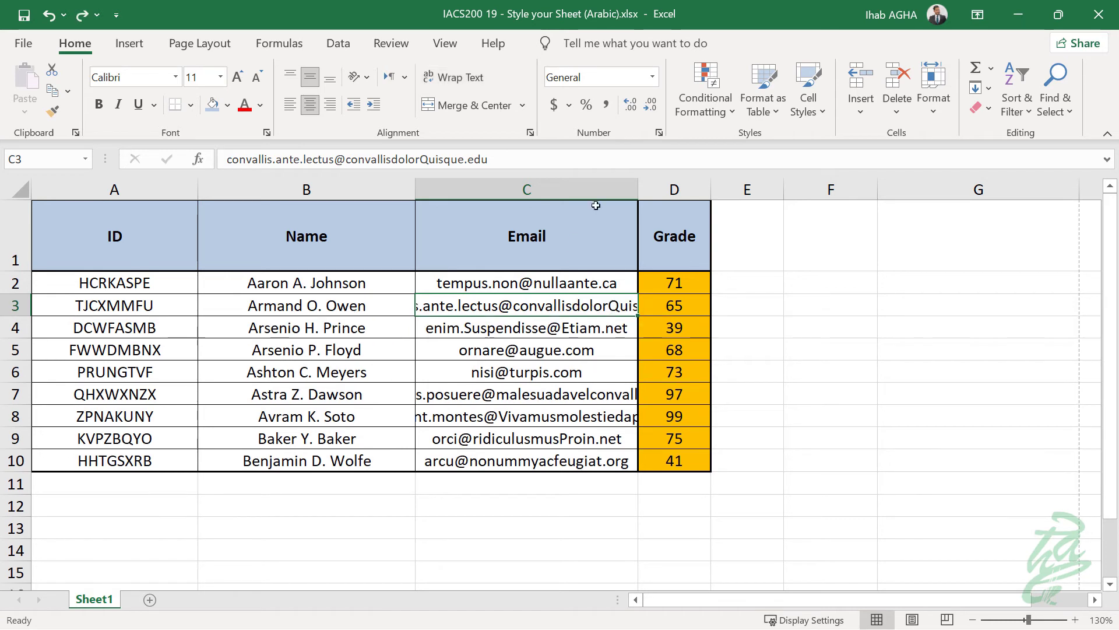
Step: Auto-fit the width of the Email column to its longest entry
{"action": "double_click", "coordinate": [636, 188]}
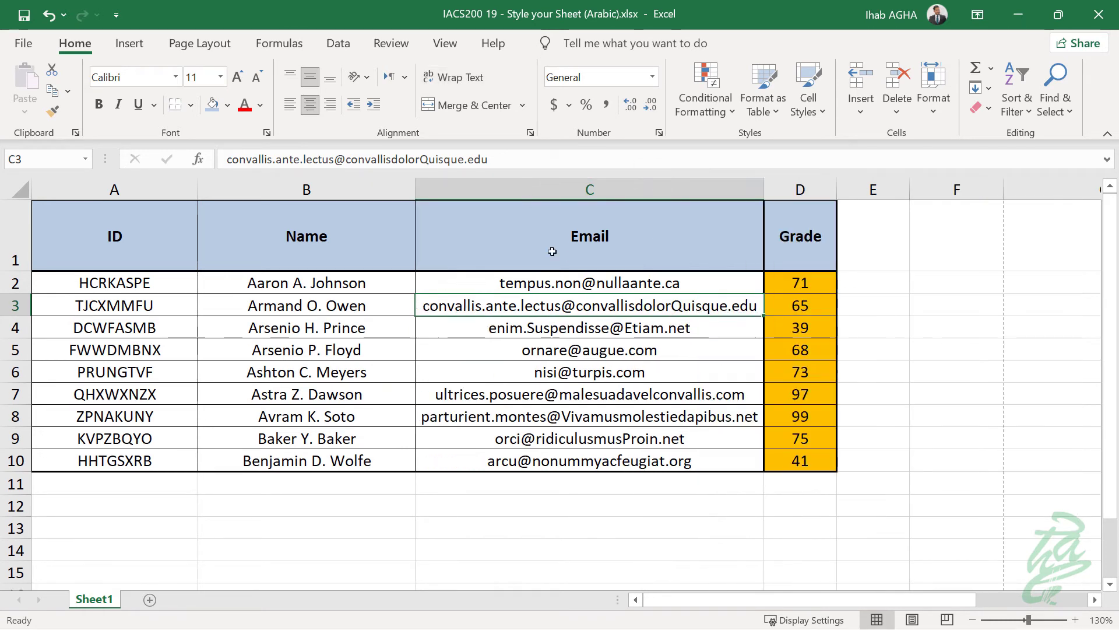
{"action": "left_click", "coordinate": [343, 482]}
Step: Preview the sheet's printout in color with Microsoft Print to PDF as the printer, and return to the sheet
{"action": "left_click", "coordinate": [23, 45]}
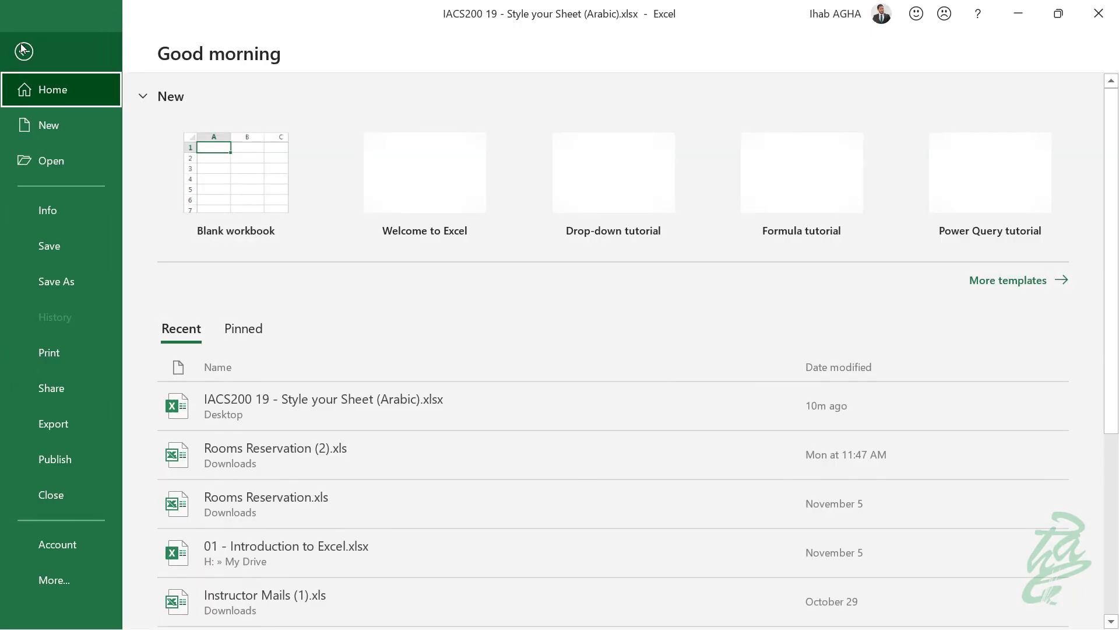
{"action": "left_click", "coordinate": [65, 363]}
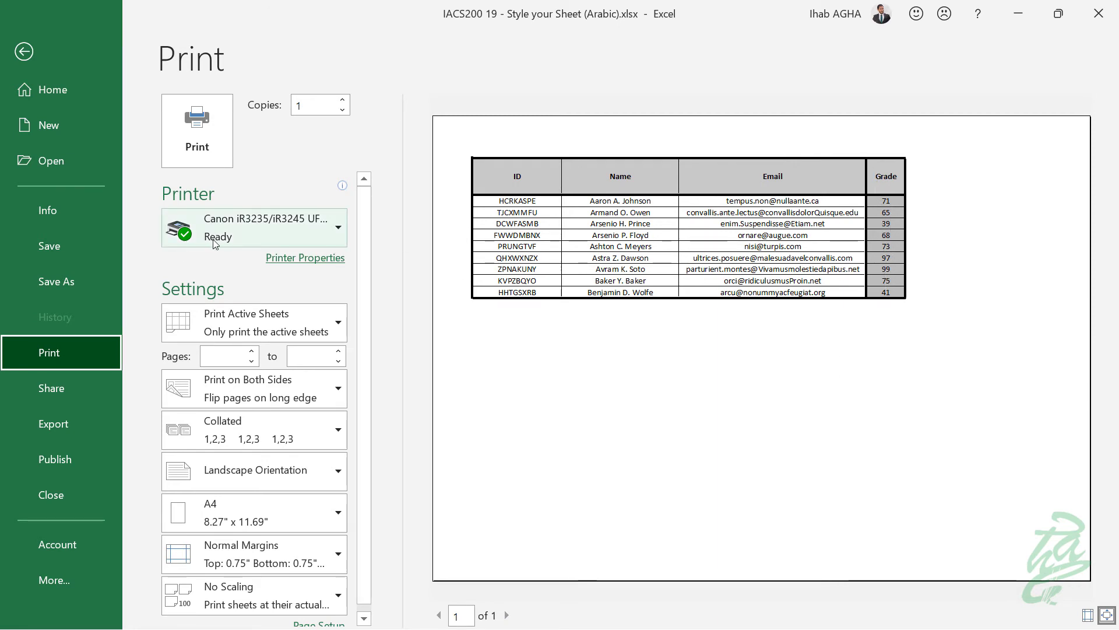
{"action": "mouse_move", "coordinate": [216, 243]}
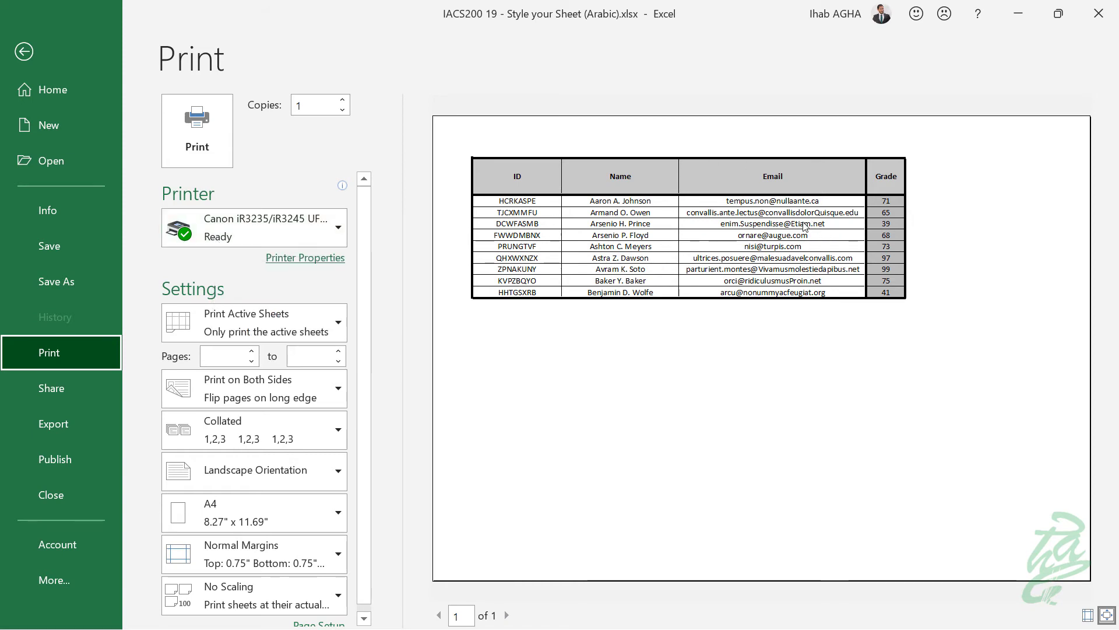
{"action": "left_click", "coordinate": [307, 231]}
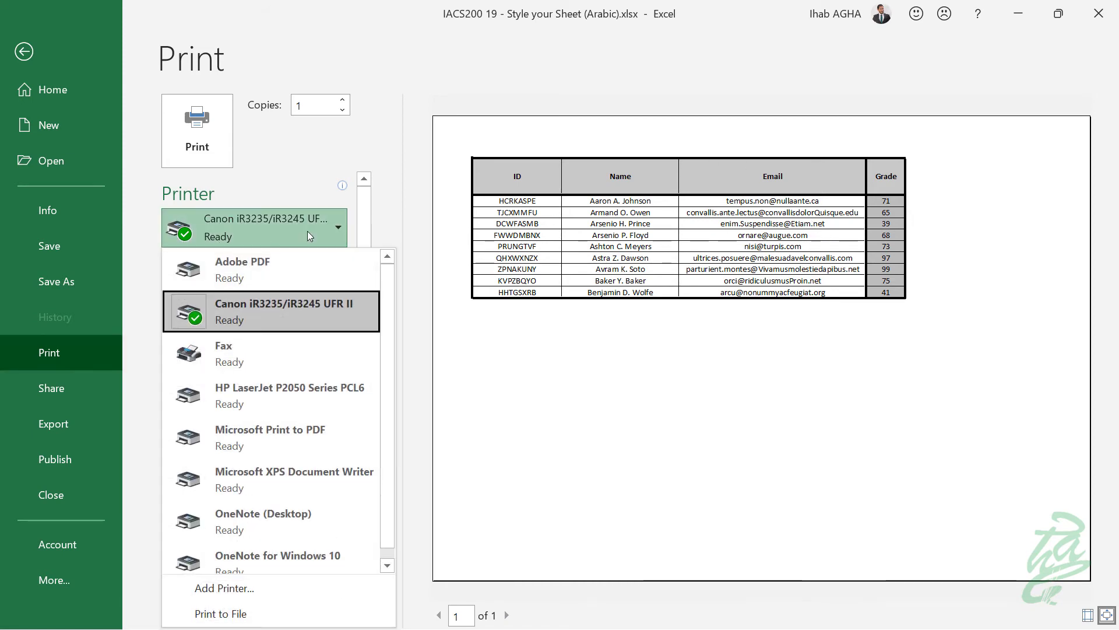
{"action": "left_click", "coordinate": [292, 435]}
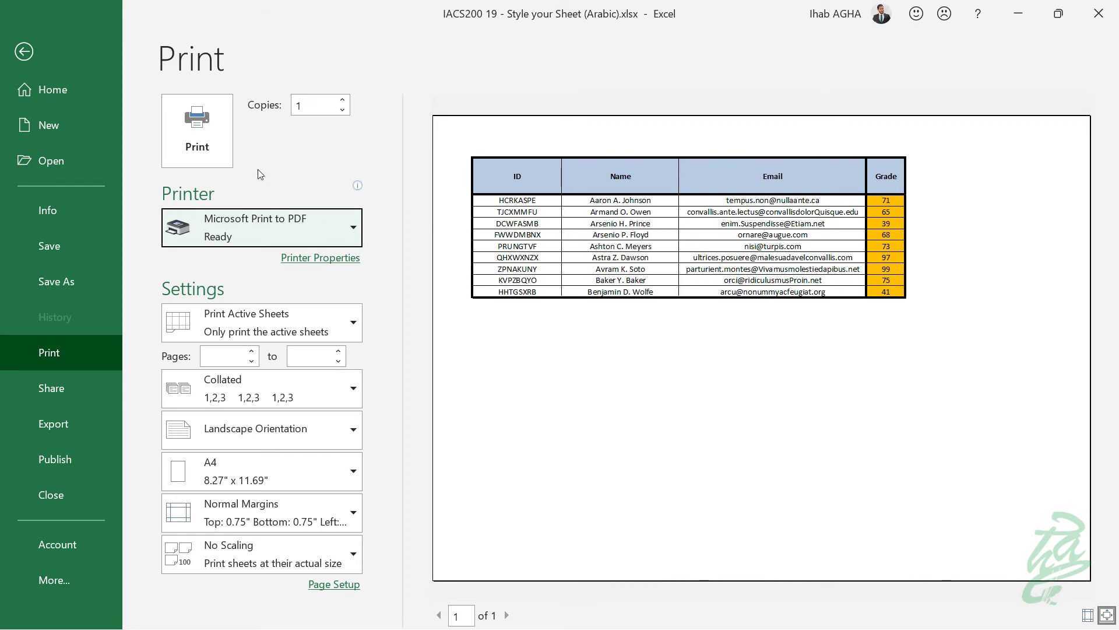
{"action": "left_click", "coordinate": [41, 51]}
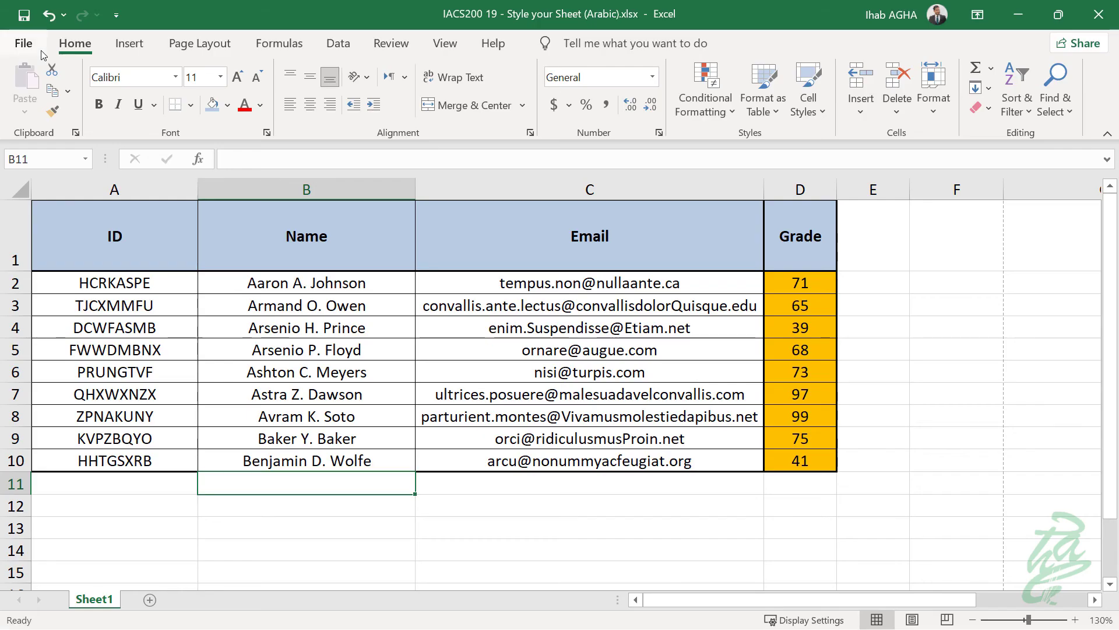
Step: Try inserting a line break after the @ sign within the email address in cell C3, and undo it
{"action": "left_click", "coordinate": [589, 438]}
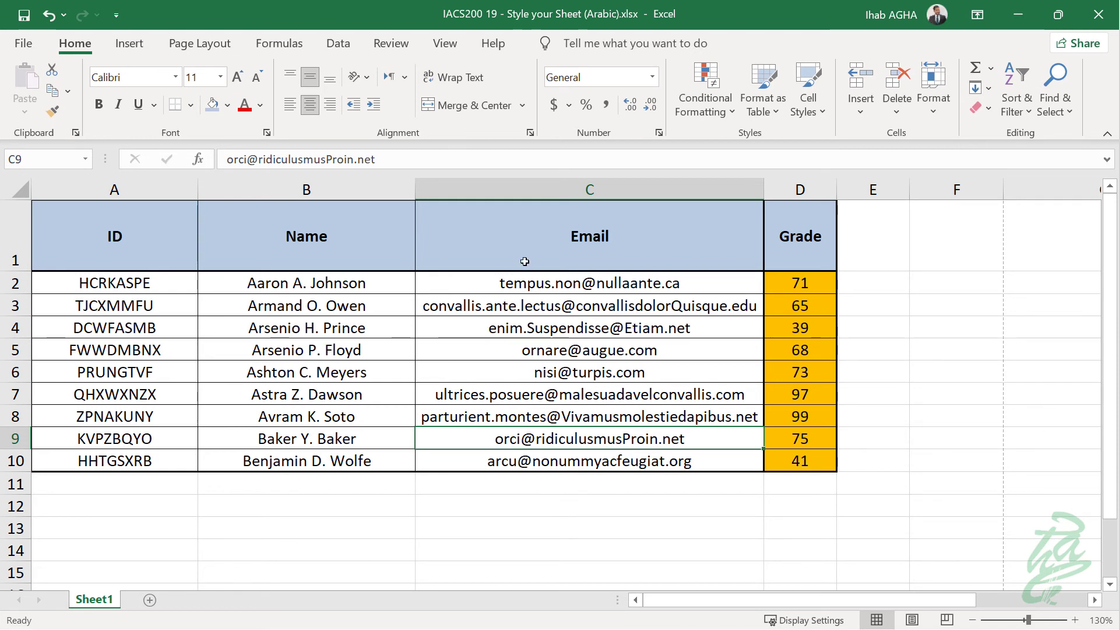
{"action": "double_click", "coordinate": [632, 301]}
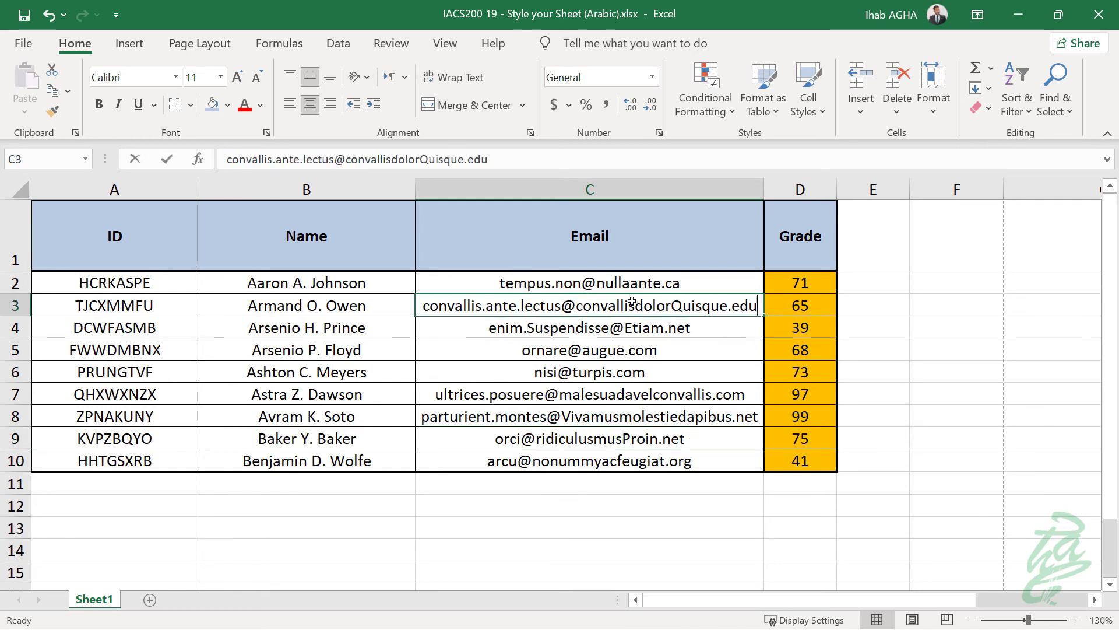
{"action": "left_click", "coordinate": [575, 303]}
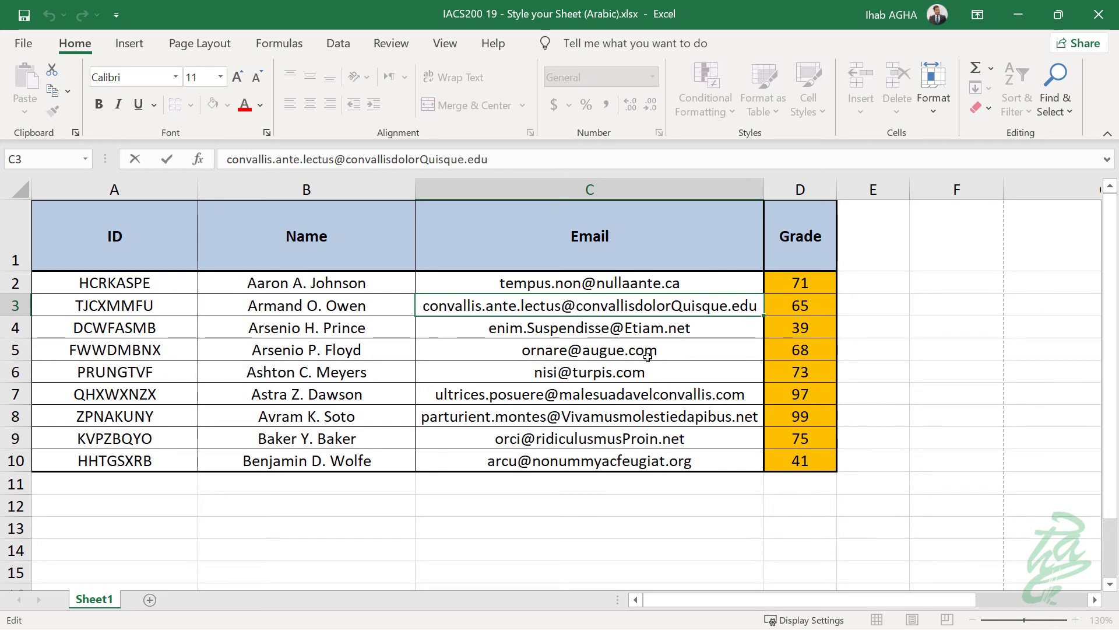
{"action": "key", "text": "alt+Return"}
{"action": "left_click", "coordinate": [668, 310]}
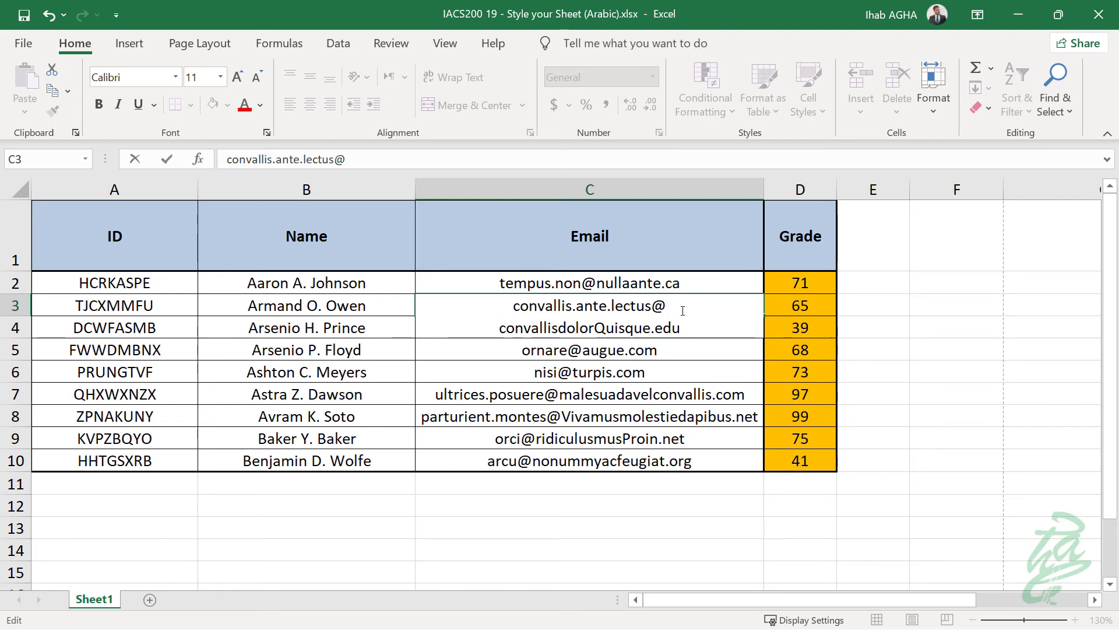
{"action": "key", "text": "ctrl+z"}
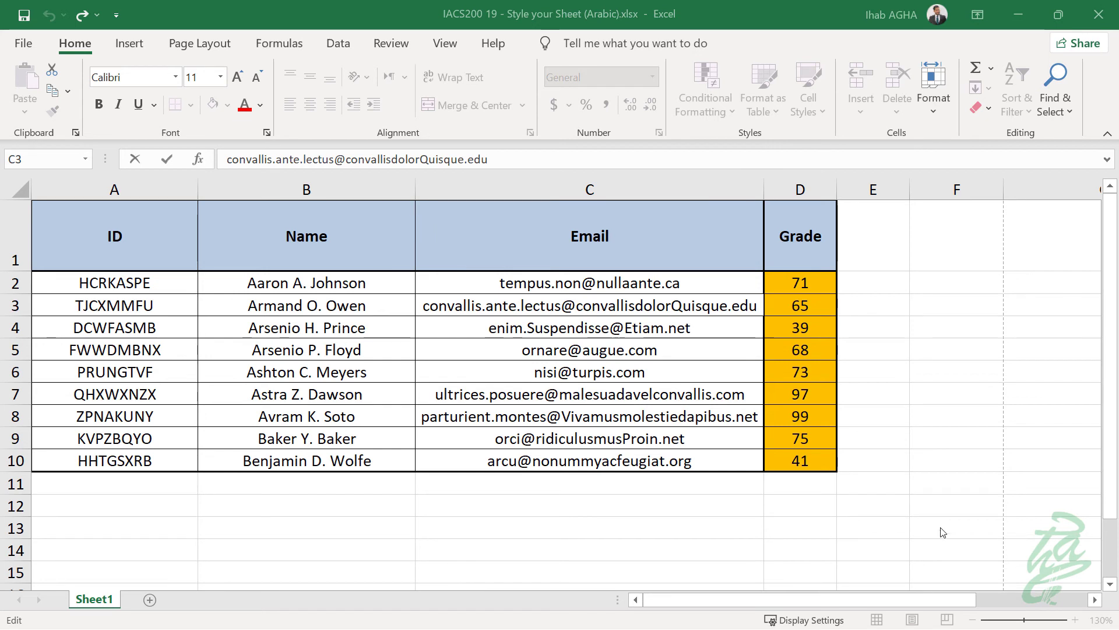
Step: Change the font of the grade values in D2:D10 to Bodoni MT Black
{"action": "left_click", "coordinate": [819, 279]}
{"action": "left_click", "coordinate": [812, 328]}
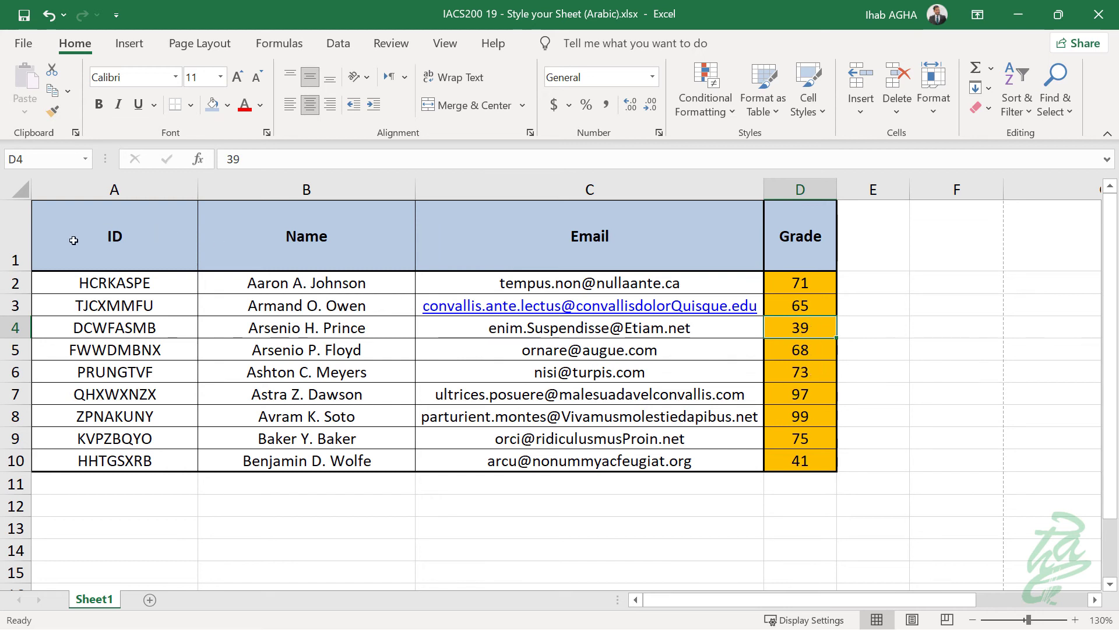
{"action": "left_click_drag", "start_coordinate": [121, 283], "coordinate": [120, 438]}
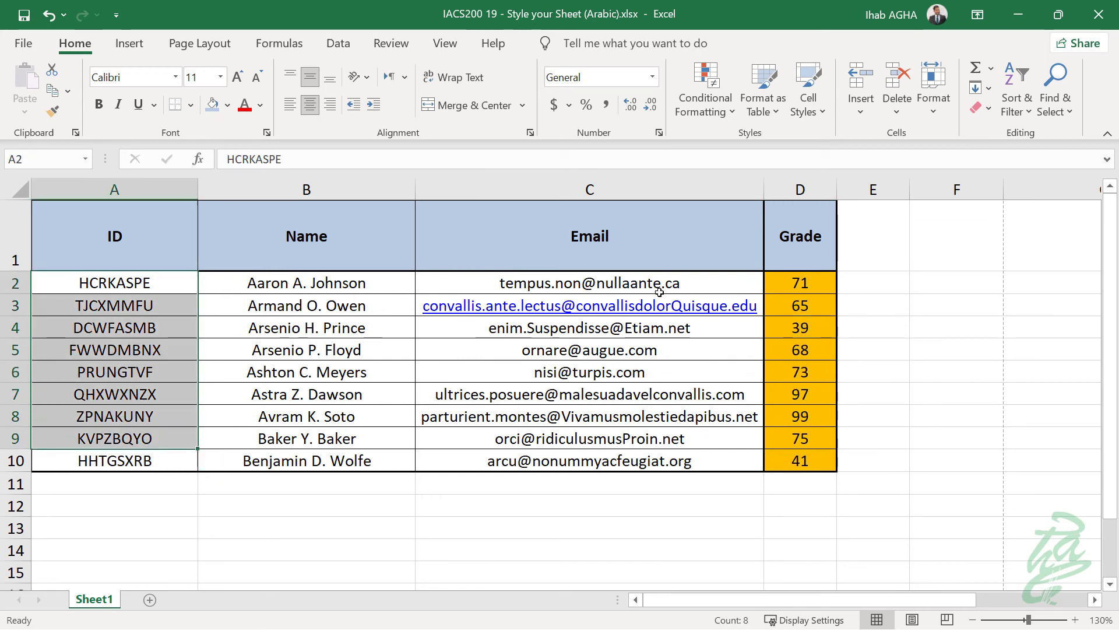
{"action": "left_click", "coordinate": [803, 283]}
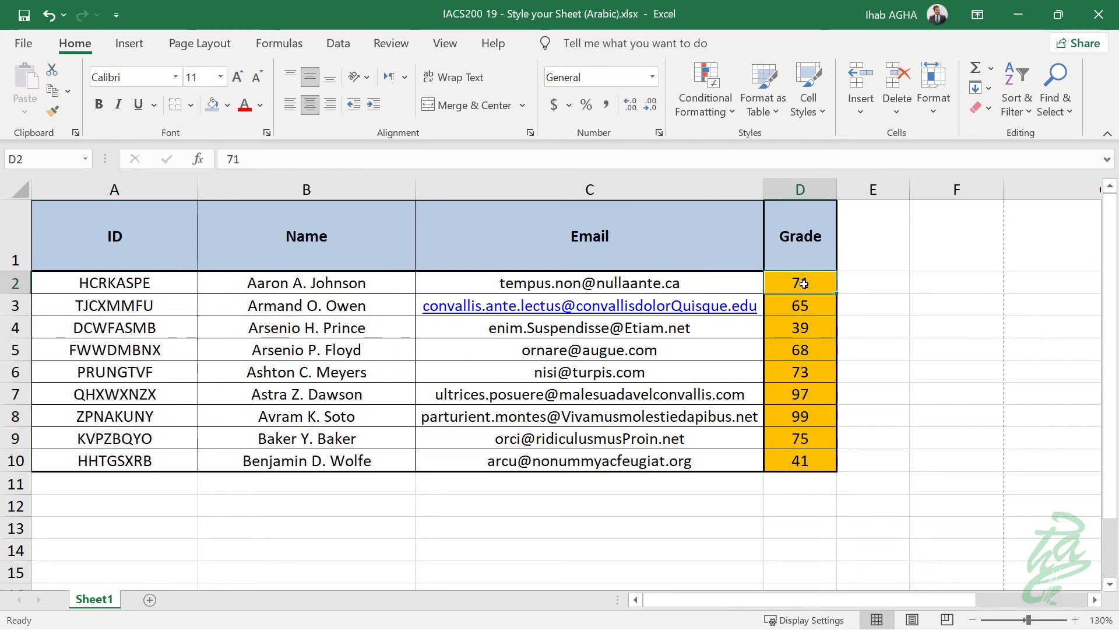
{"action": "left_click_drag", "start_coordinate": [802, 281], "coordinate": [801, 461]}
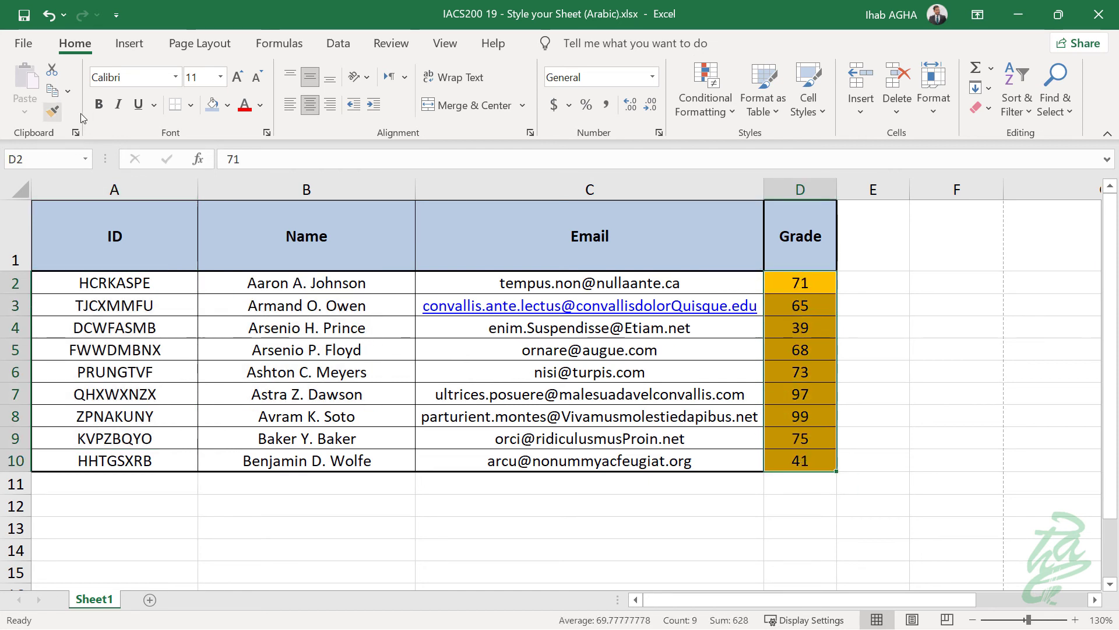
{"action": "left_click", "coordinate": [175, 77]}
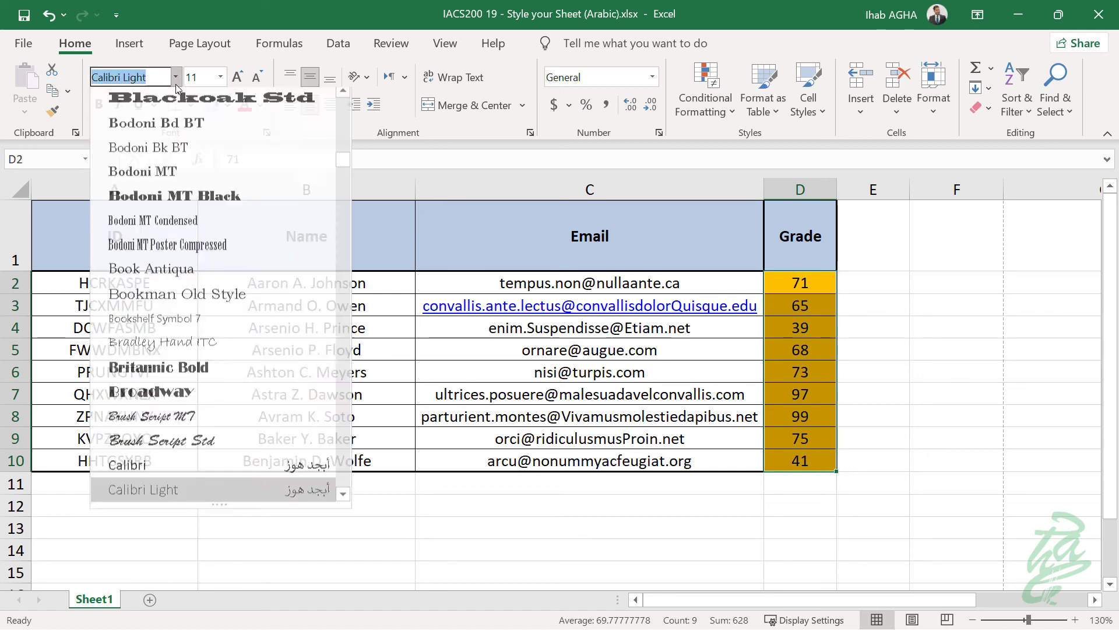
{"action": "left_click", "coordinate": [214, 201]}
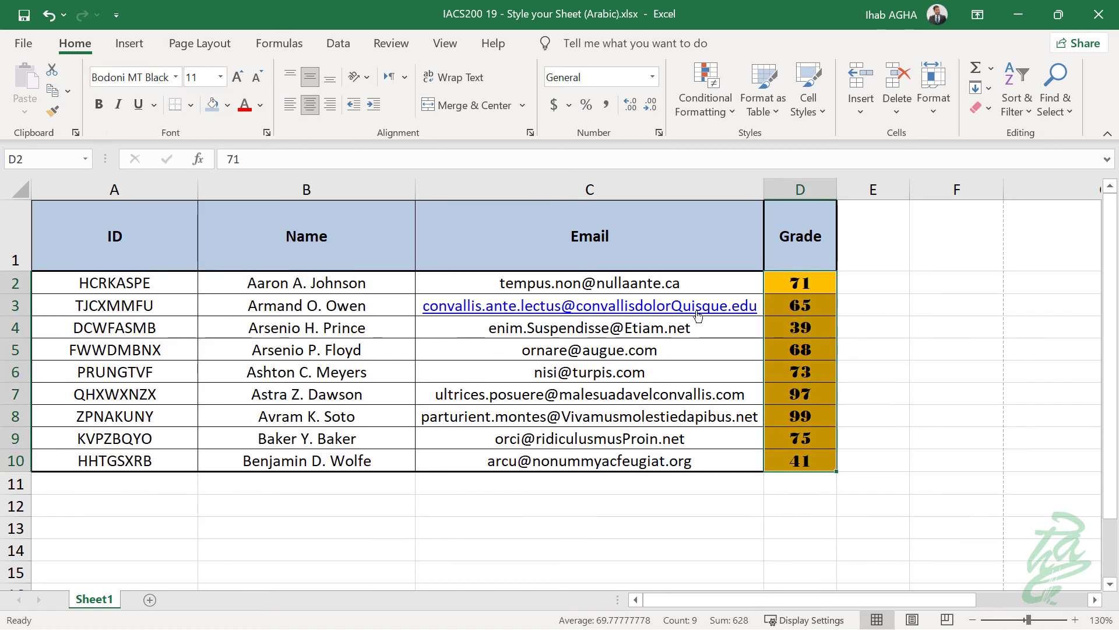
Step: Copy the formatting of the grades in D2:D10 onto the student IDs in A2:A10 with Format Painter
{"action": "left_click", "coordinate": [803, 328]}
{"action": "left_click_drag", "start_coordinate": [819, 282], "coordinate": [819, 432]}
{"action": "left_click", "coordinate": [181, 376]}
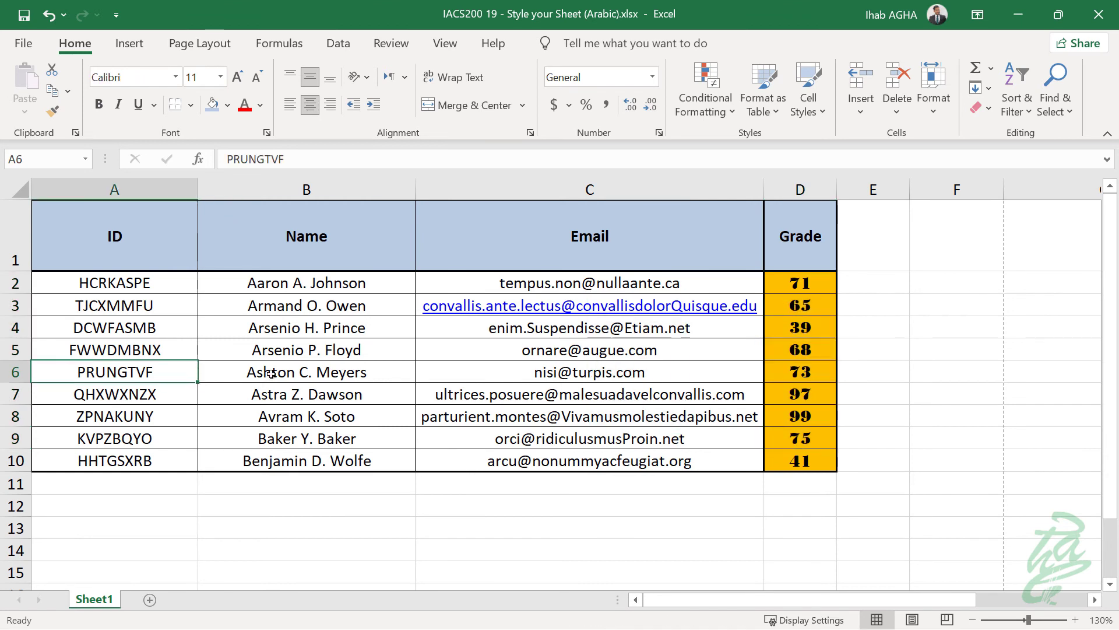
{"action": "left_click", "coordinate": [910, 349]}
{"action": "left_click_drag", "start_coordinate": [800, 283], "coordinate": [783, 459]}
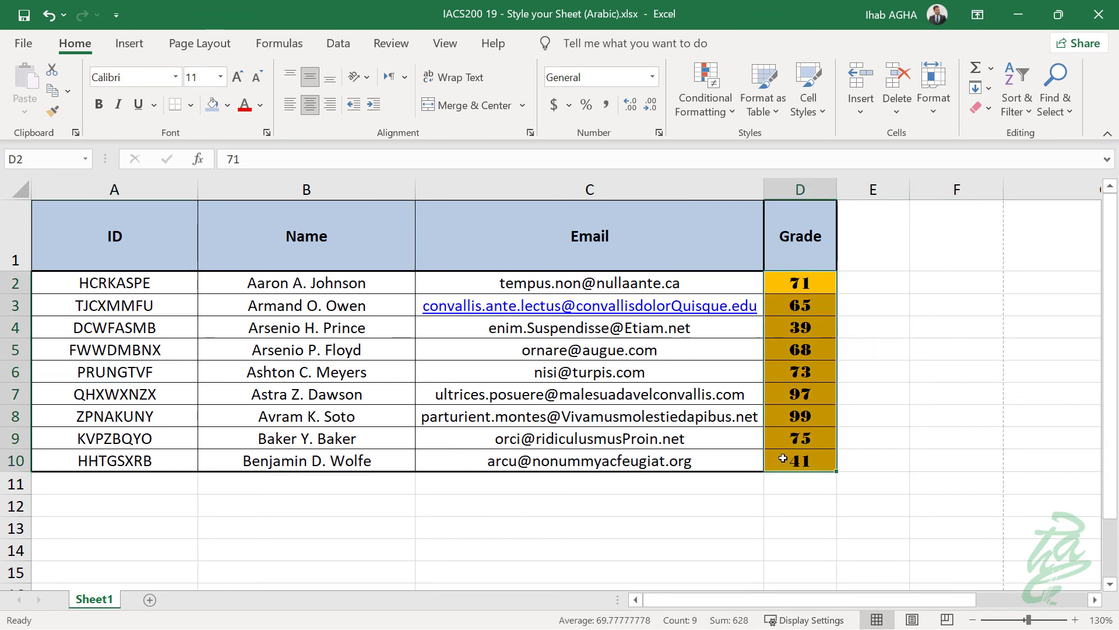
{"action": "left_click", "coordinate": [53, 112]}
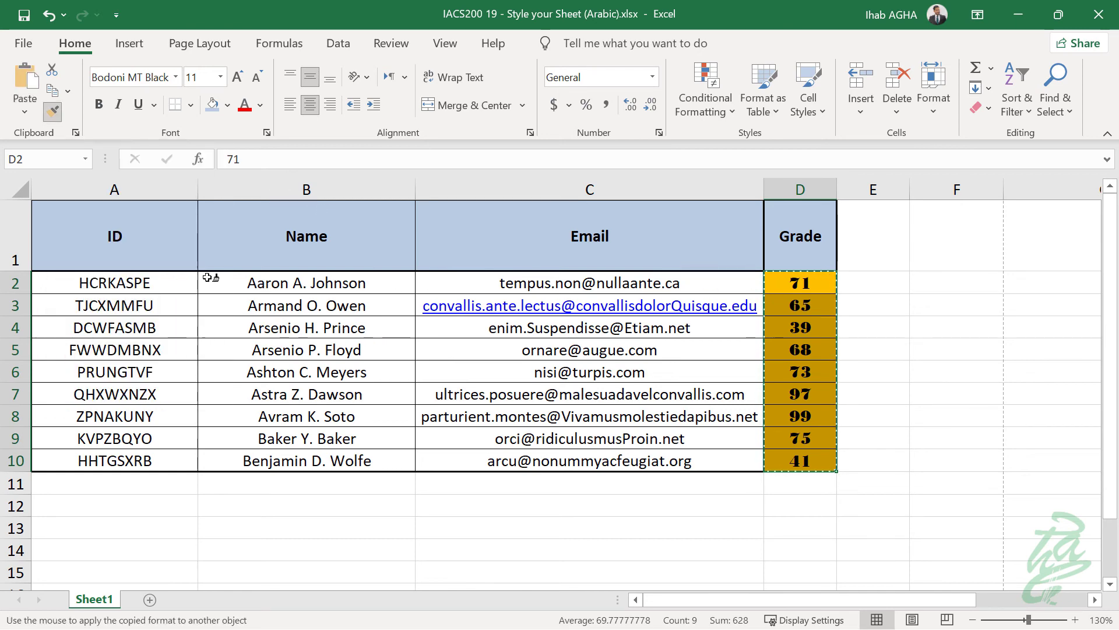
{"action": "left_click_drag", "start_coordinate": [124, 282], "coordinate": [119, 464]}
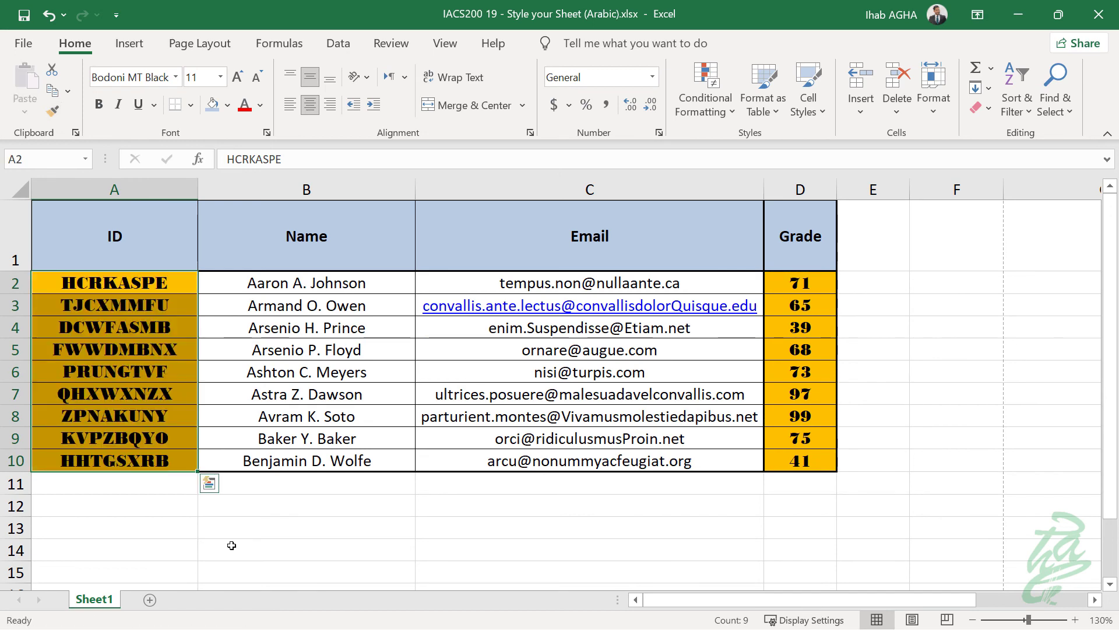
{"action": "left_click", "coordinate": [230, 548]}
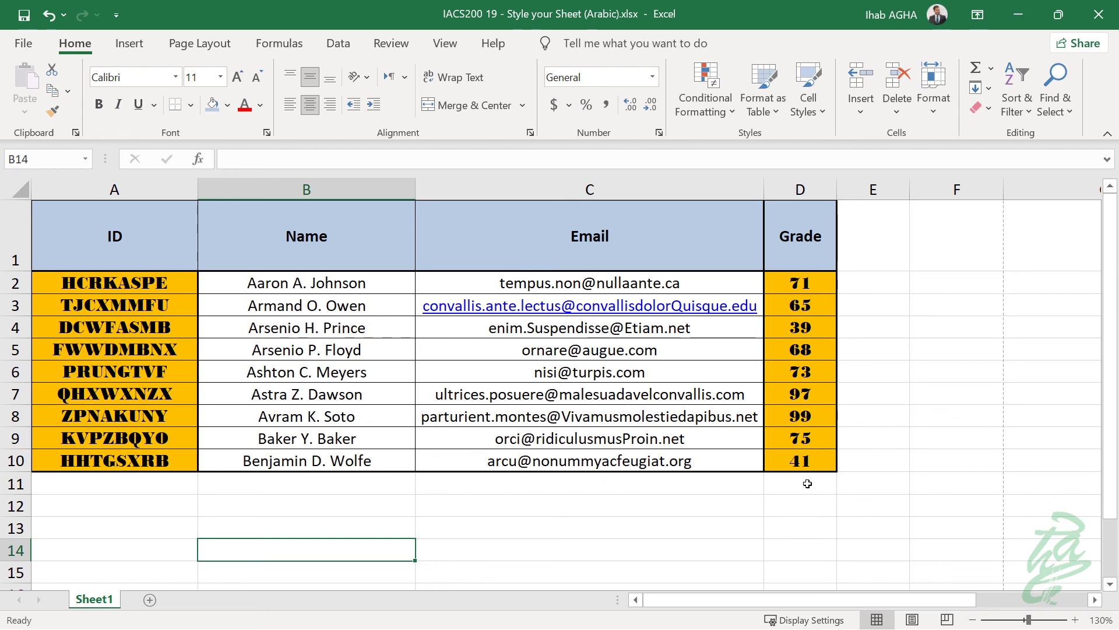
Step: Add a thick outline border around the empty cells A11:D11 below the table
{"action": "left_click_drag", "start_coordinate": [140, 483], "coordinate": [812, 482]}
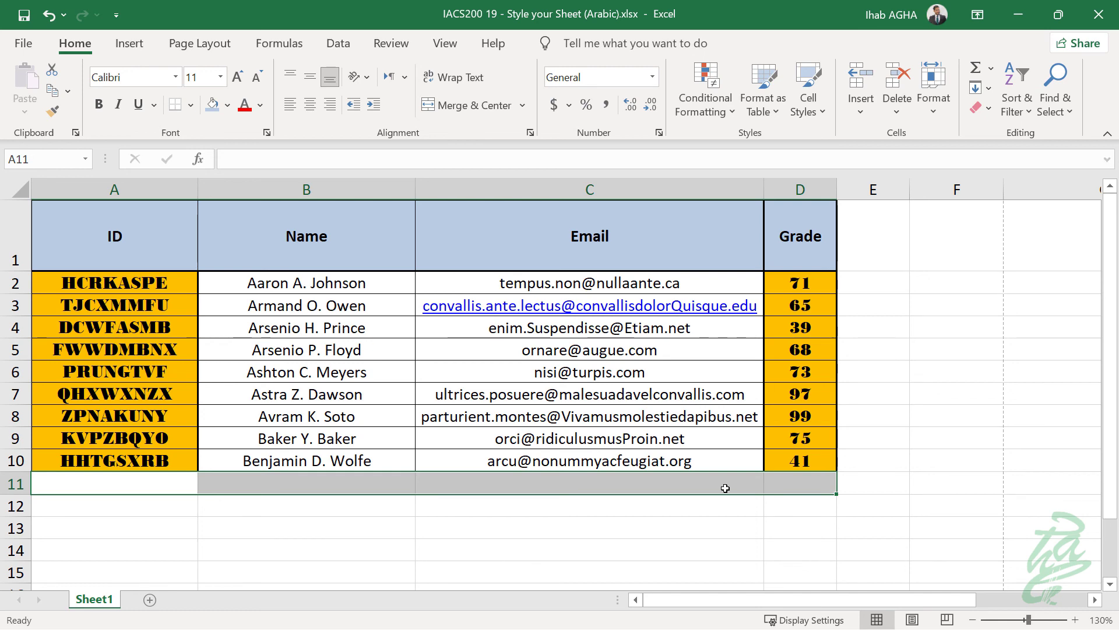
{"action": "key", "text": "ctrl+1"}
{"action": "left_click", "coordinate": [707, 71]}
{"action": "left_click_drag", "start_coordinate": [726, 39], "coordinate": [545, 82]}
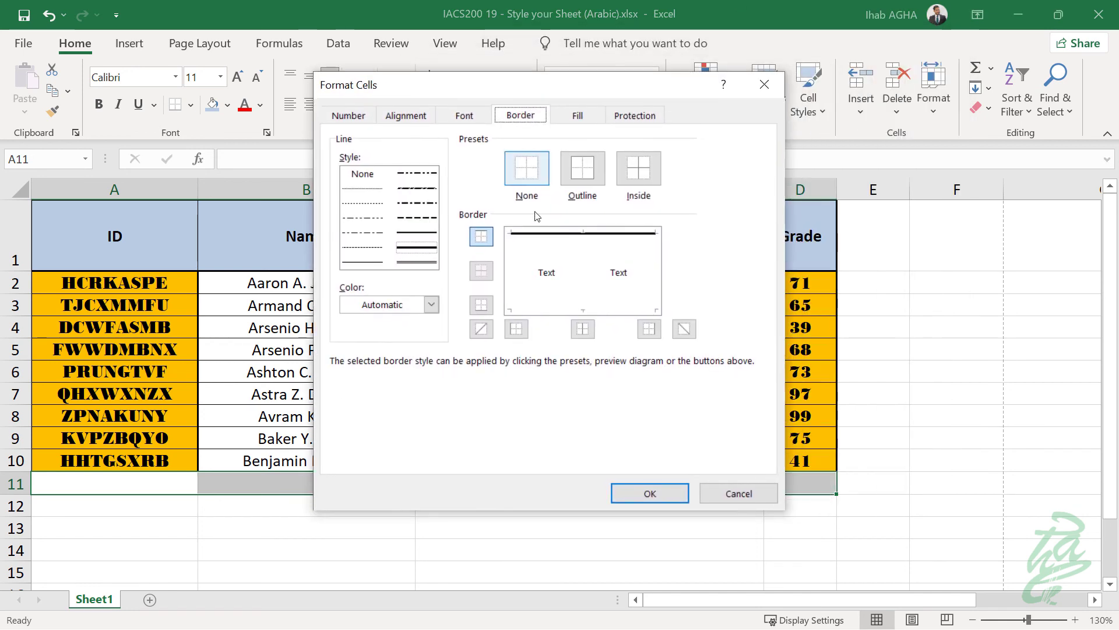
{"action": "left_click", "coordinate": [582, 166]}
{"action": "left_click", "coordinate": [649, 493]}
{"action": "left_click", "coordinate": [633, 532]}
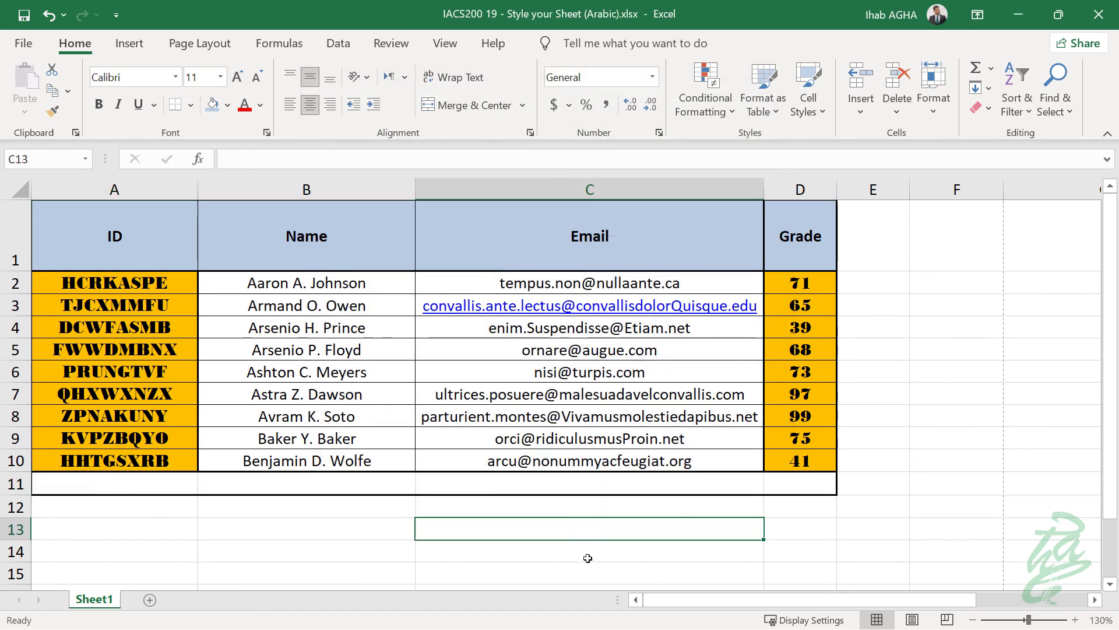
Step: Merge and center the bordered cells A11:D11 into a single cell
{"action": "left_click", "coordinate": [267, 498]}
{"action": "left_click", "coordinate": [259, 485]}
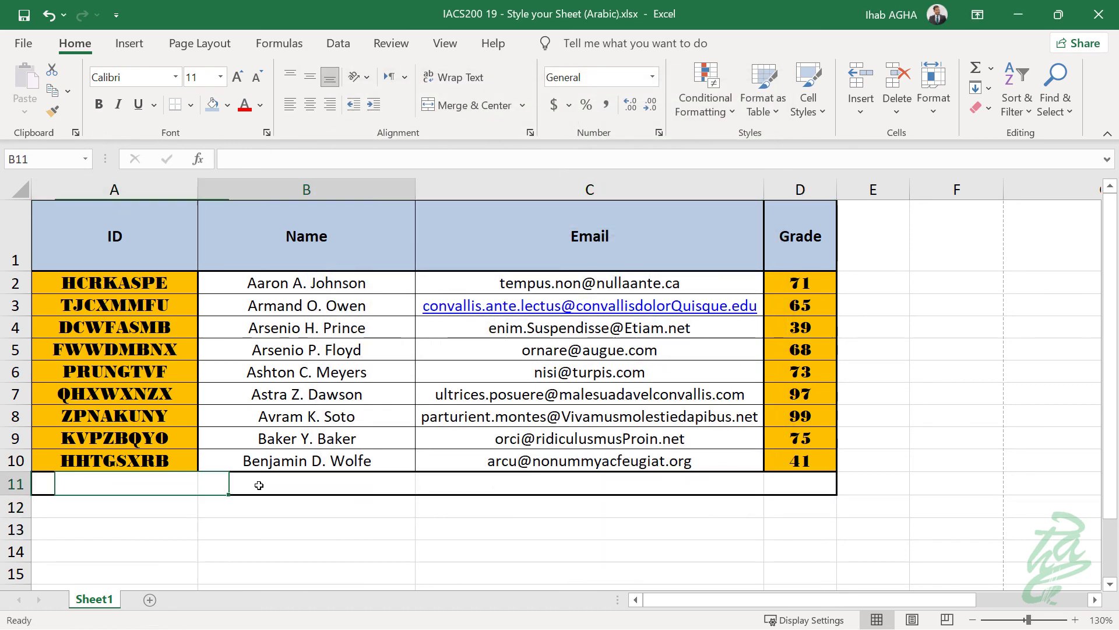
{"action": "left_click", "coordinate": [553, 487]}
{"action": "left_click", "coordinate": [808, 477]}
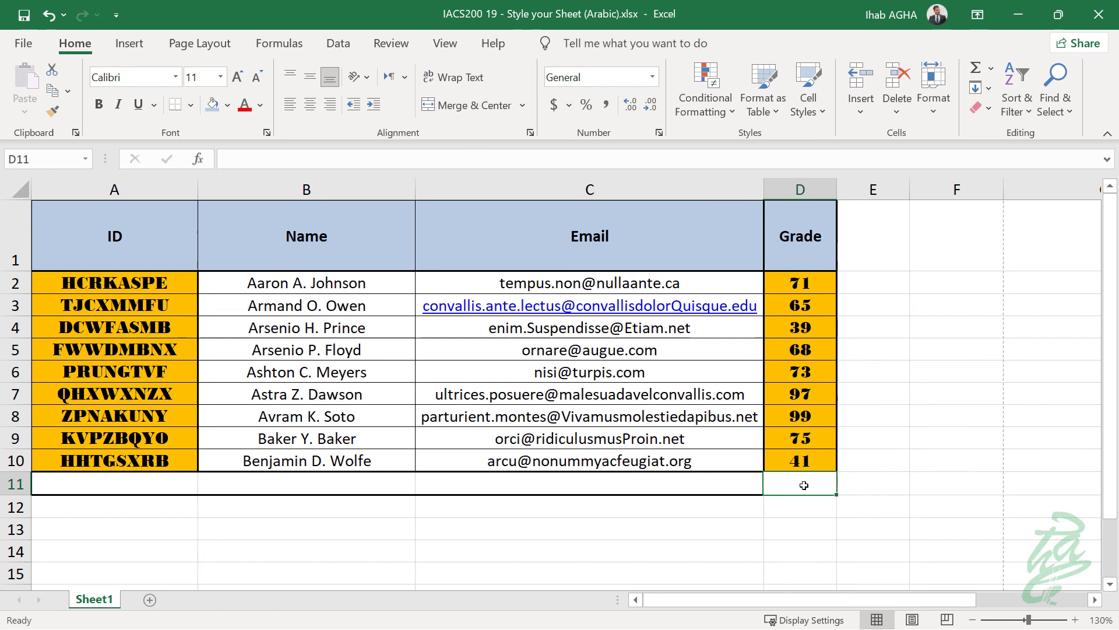
{"action": "left_click", "coordinate": [662, 493]}
{"action": "left_click_drag", "start_coordinate": [789, 485], "coordinate": [89, 477]}
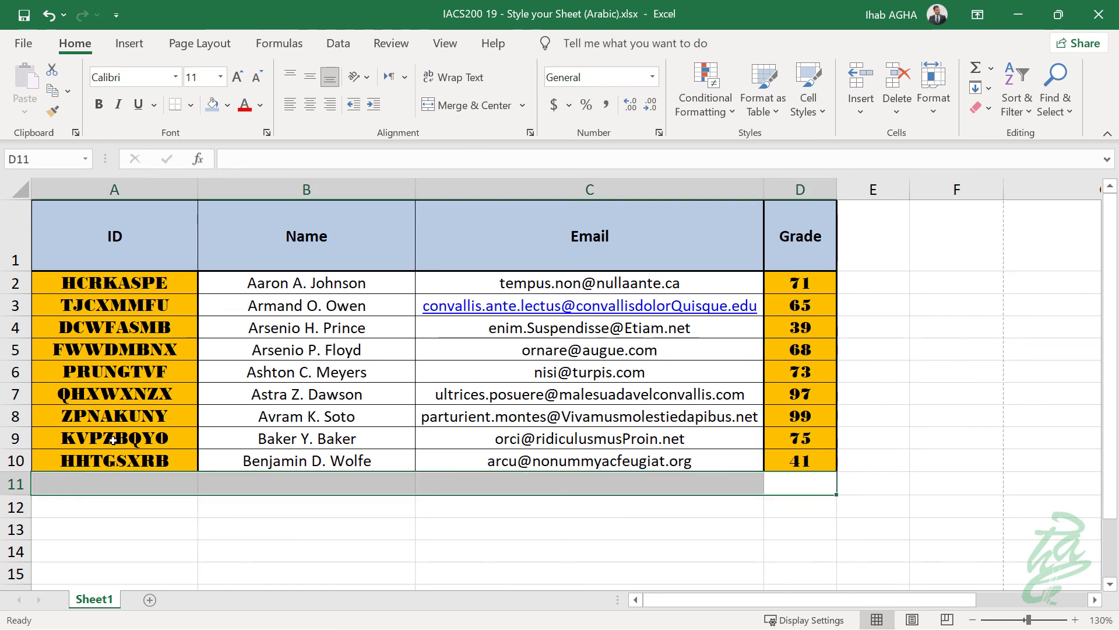
{"action": "left_click", "coordinate": [473, 101]}
{"action": "left_click", "coordinate": [269, 517]}
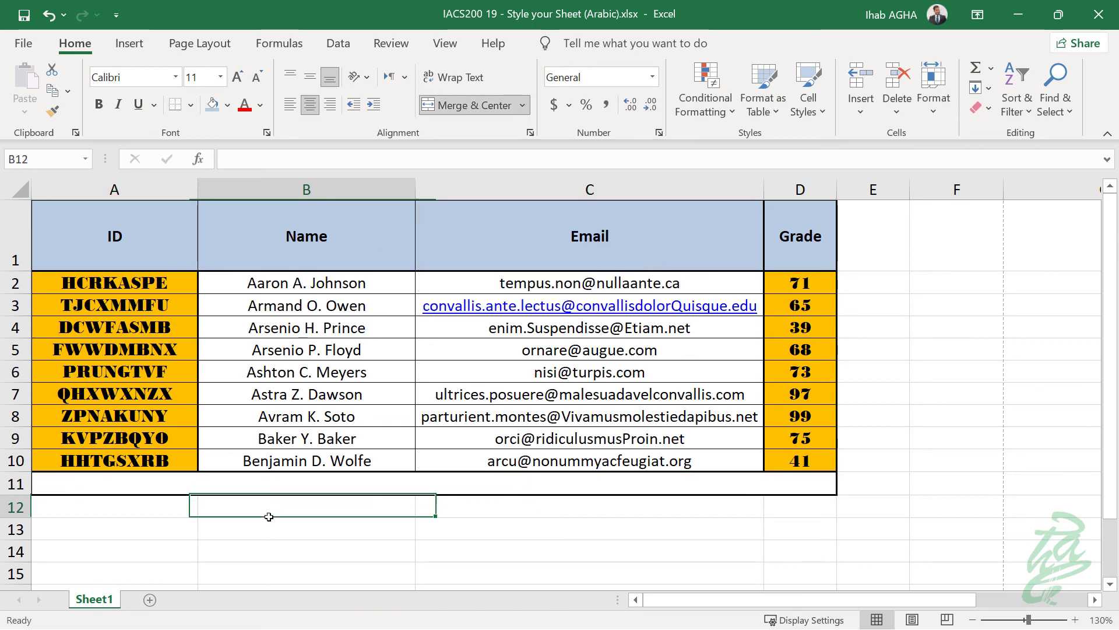
Step: Enter "Total" in the merged cell of row 11
{"action": "left_click", "coordinate": [332, 481]}
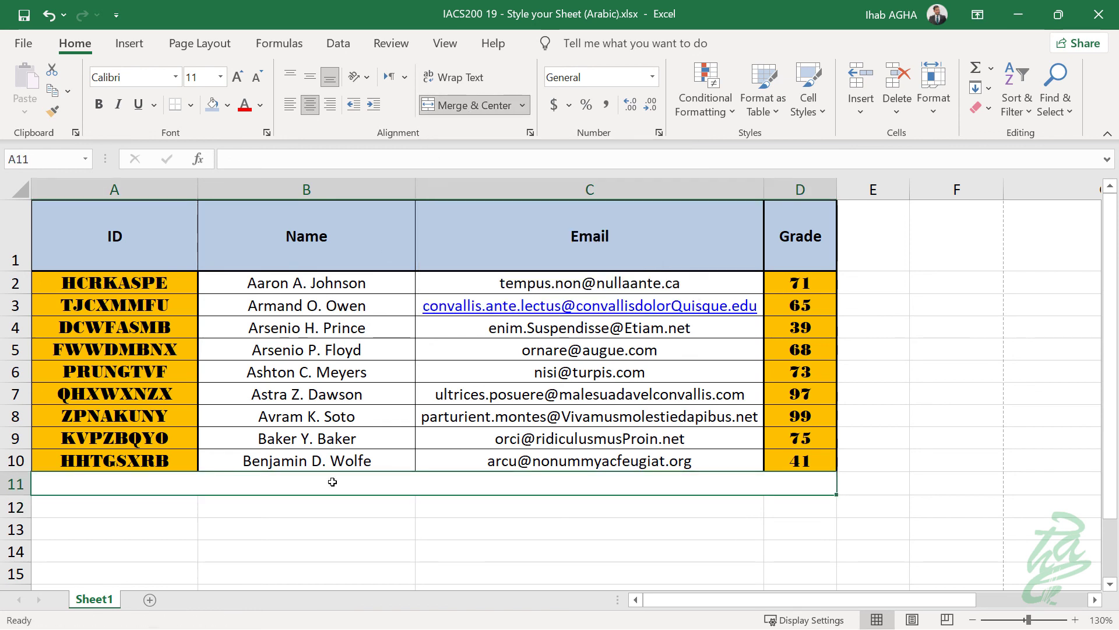
{"action": "type", "text": "Tot"}
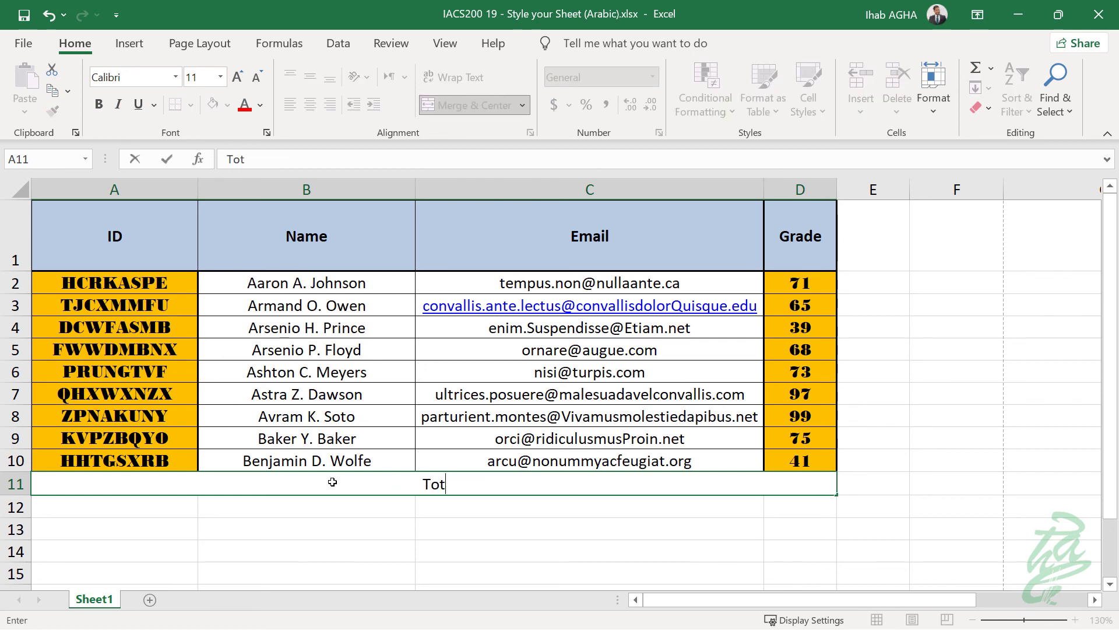
{"action": "type", "text": "al"}
{"action": "left_click", "coordinate": [416, 522]}
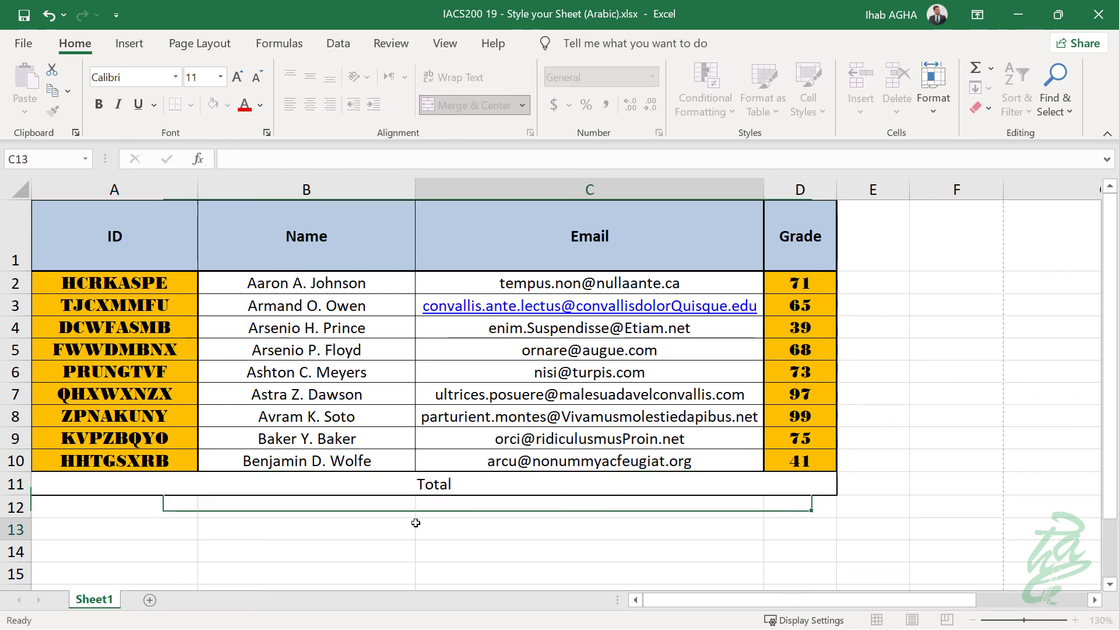
Step: Increase the height of row 11, the Total row, to nearly double
{"action": "left_click", "coordinate": [379, 484]}
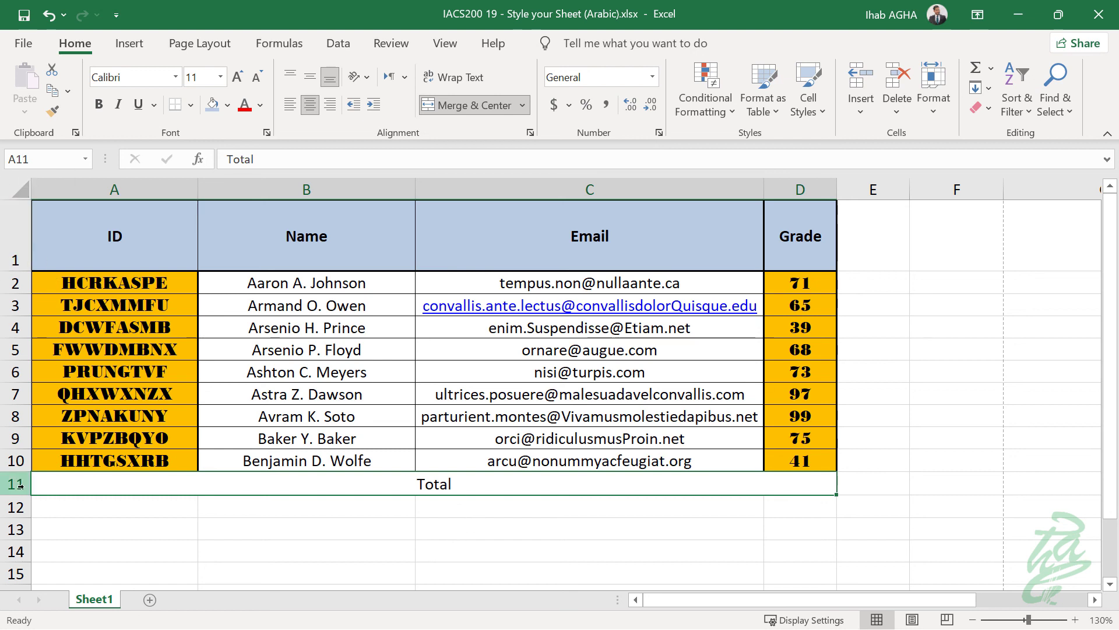
{"action": "left_click_drag", "start_coordinate": [20, 494], "coordinate": [21, 511]}
{"action": "left_click", "coordinate": [175, 544]}
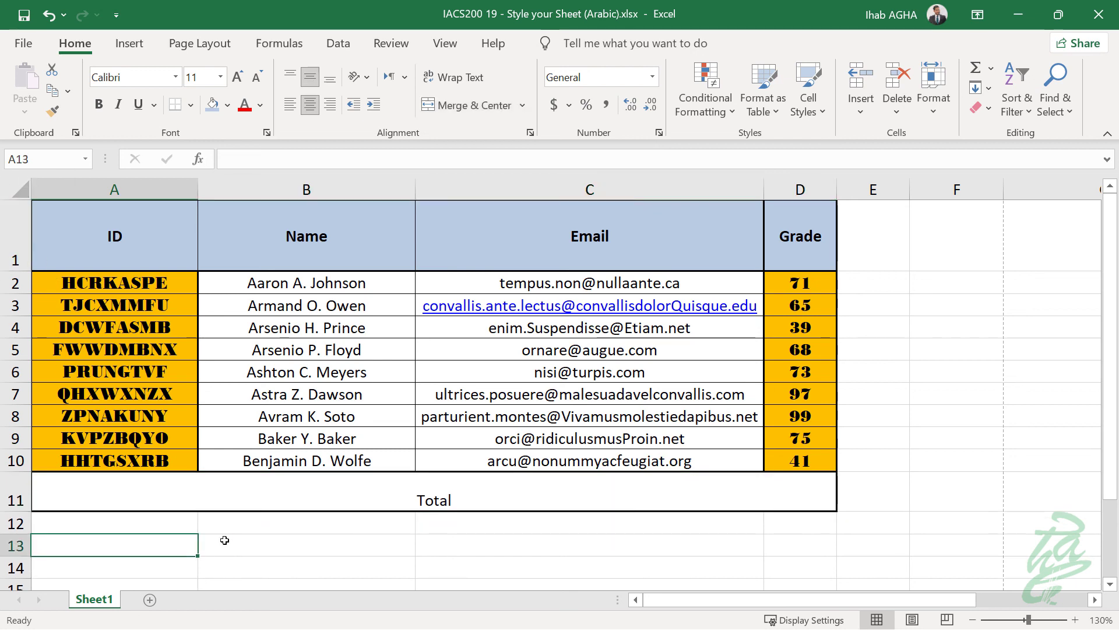
Step: Center the Total text vertically within its merged cell in row 11
{"action": "left_click", "coordinate": [437, 506]}
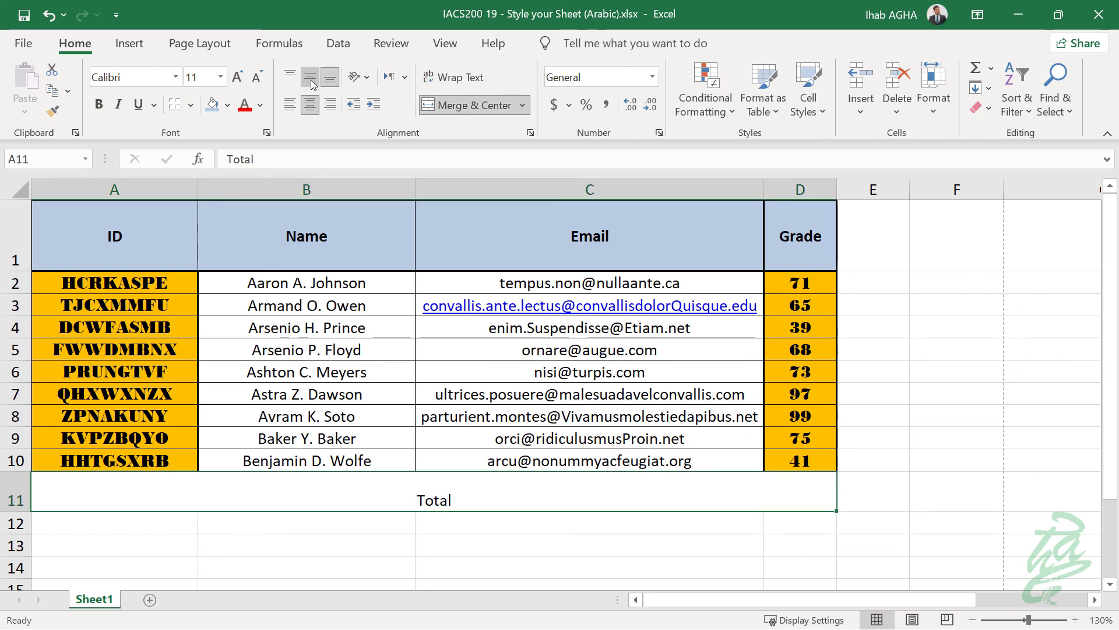